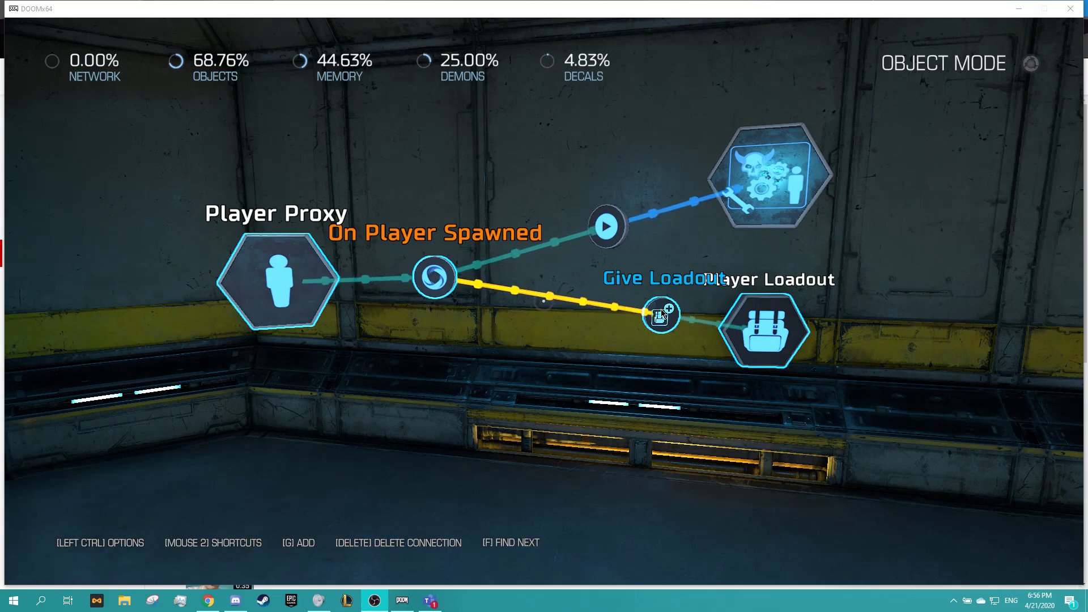
Move the Give Loadout node slightly closer to the On Player Spawned node along its connection to the Player Loadout
{"action": "left_click", "coordinate": [661, 333]}
{"action": "key", "text": "w"}
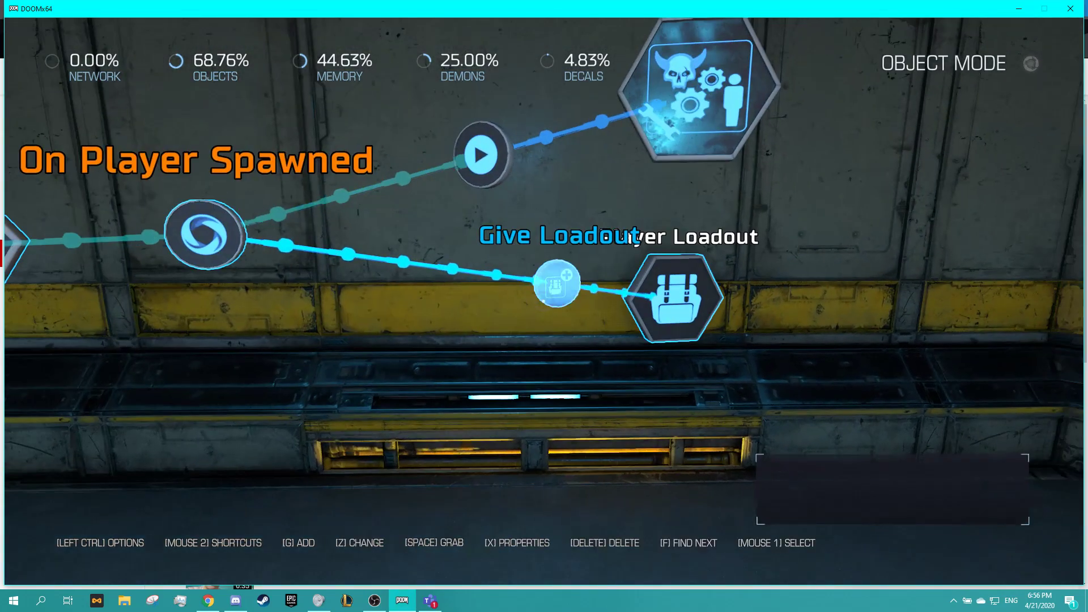
{"action": "key", "text": "space"}
{"action": "key", "text": "space"}
{"action": "key", "text": "s"}
{"action": "key", "text": "w"}
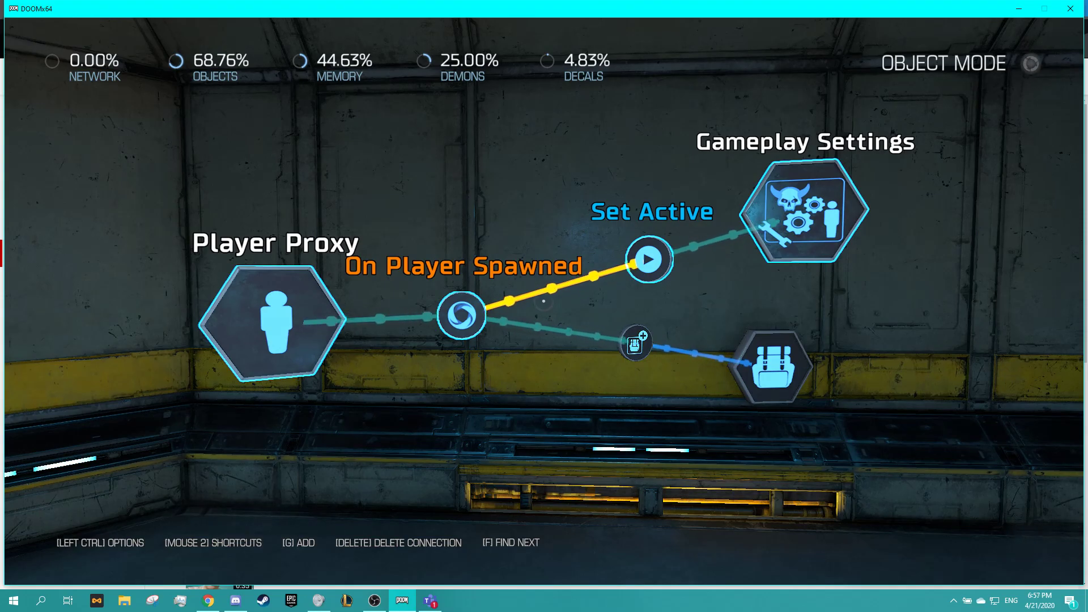
{"action": "key", "text": "Tab"}
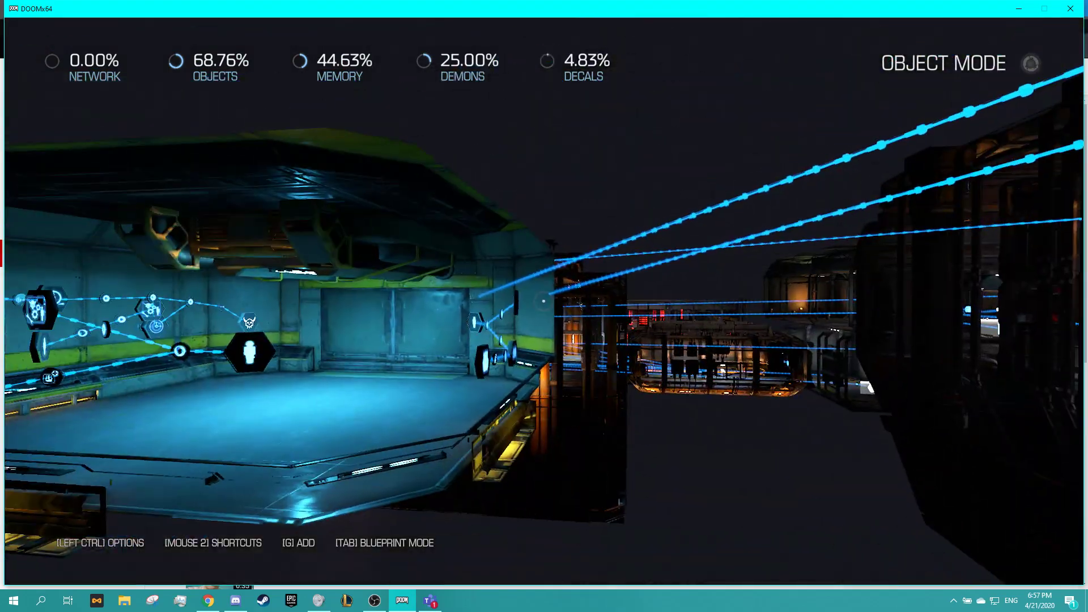
{"action": "key", "text": "w"}
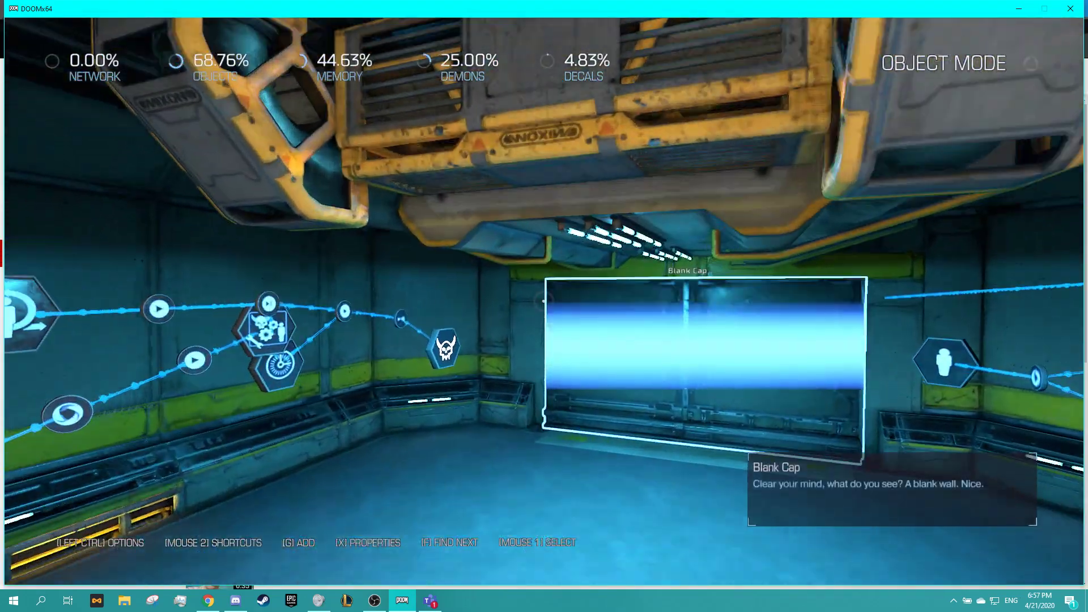
{"action": "key", "text": "s"}
{"action": "key", "text": "w"}
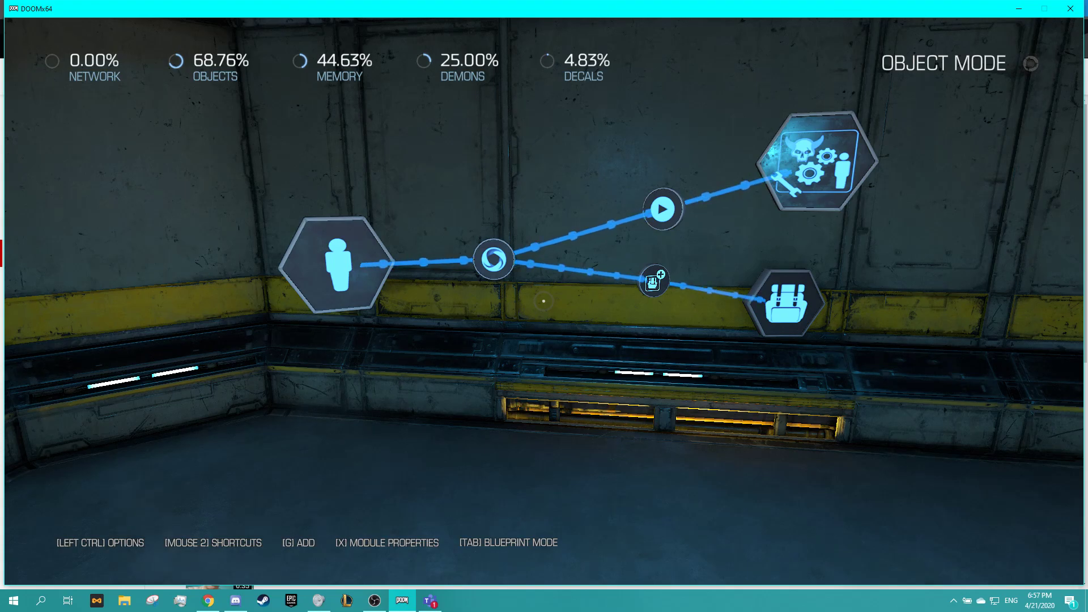
Browse the Custom Filter choices in the Player Proxy's properties and pick Any Player
{"action": "key", "text": "x"}
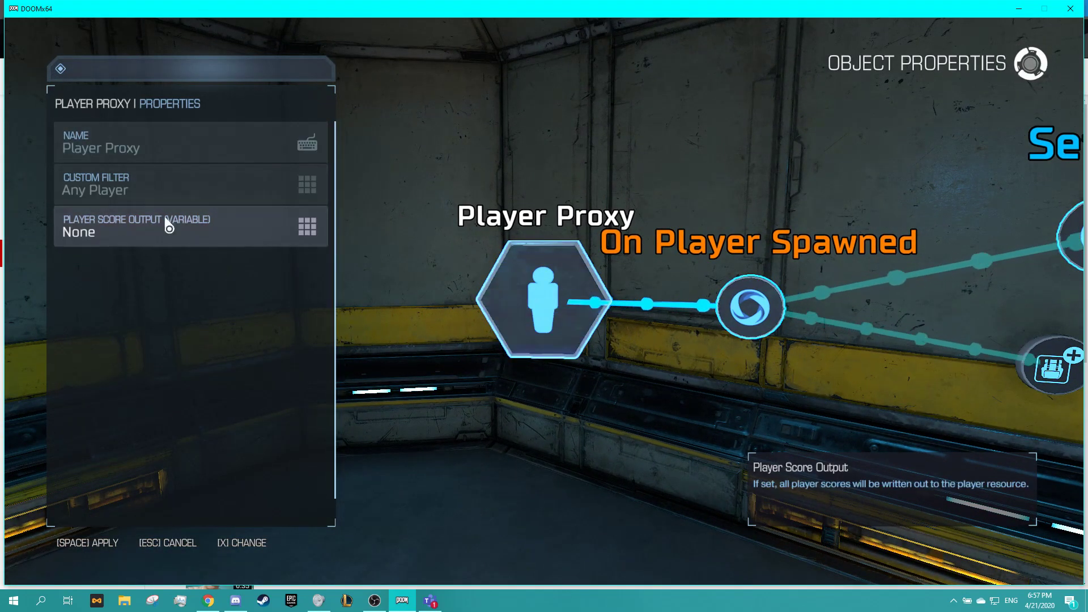
{"action": "left_click", "coordinate": [173, 184]}
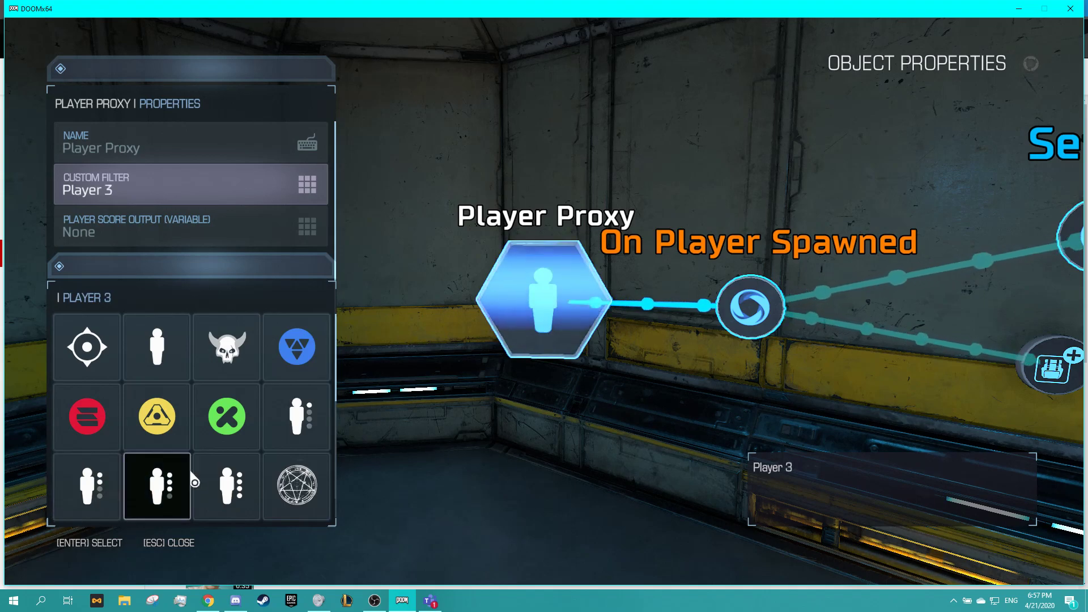
{"action": "scroll", "coordinate": [293, 479], "scroll_direction": "down", "scroll_amount": 2}
{"action": "scroll", "coordinate": [188, 433], "scroll_direction": "down", "scroll_amount": 4}
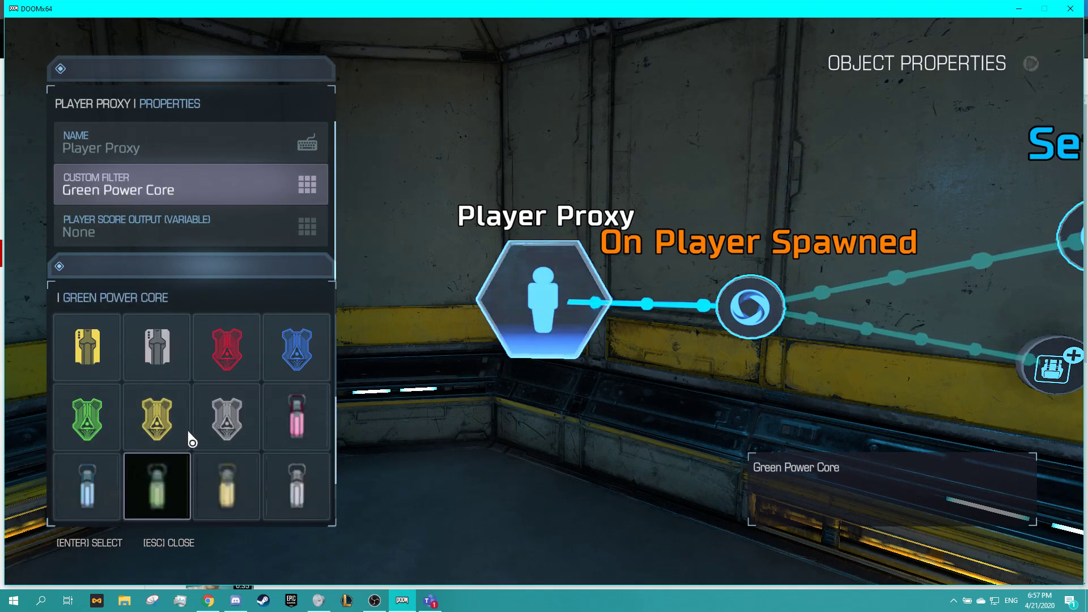
{"action": "scroll", "coordinate": [188, 432], "scroll_direction": "up", "scroll_amount": 3}
{"action": "scroll", "coordinate": [192, 439], "scroll_direction": "up", "scroll_amount": 3}
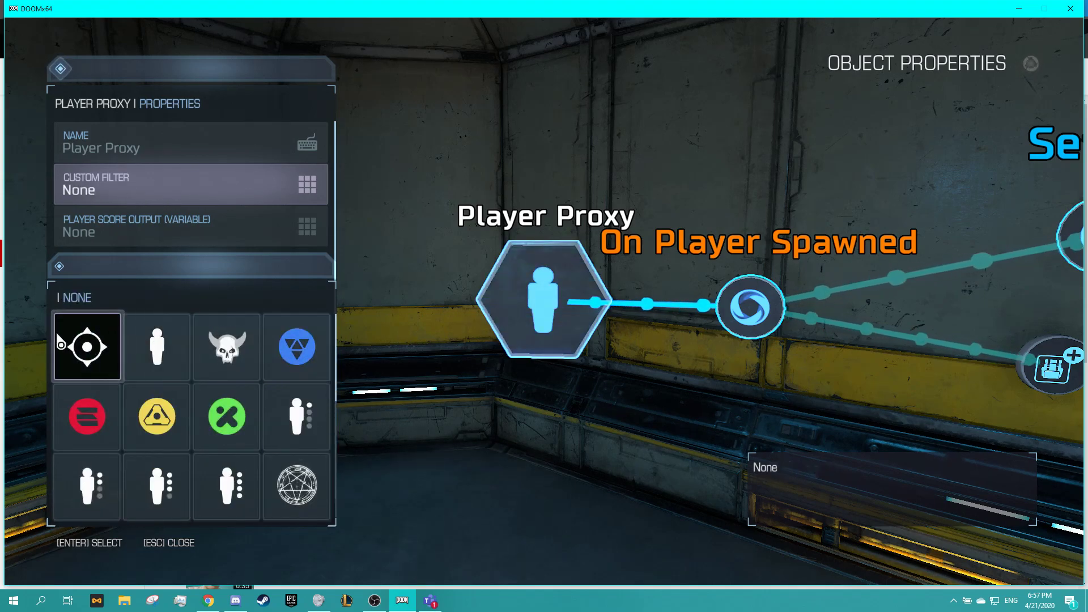
{"action": "left_click", "coordinate": [176, 361]}
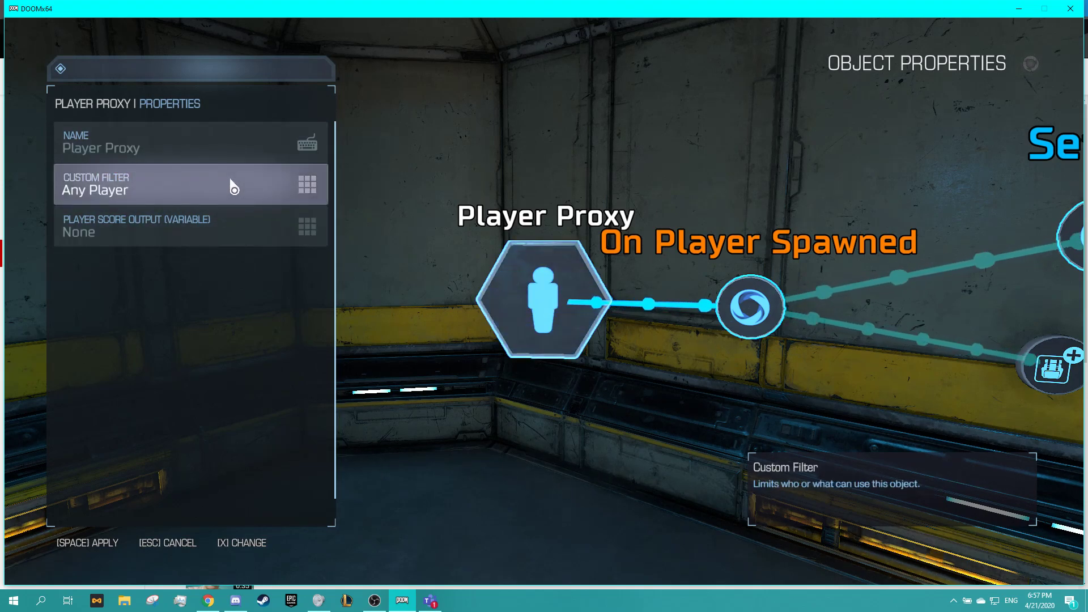
Check the Player Proxy's Player Score Output (Variable) property and close the properties without applying anything
{"action": "left_click", "coordinate": [225, 240]}
{"action": "key", "text": "Escape"}
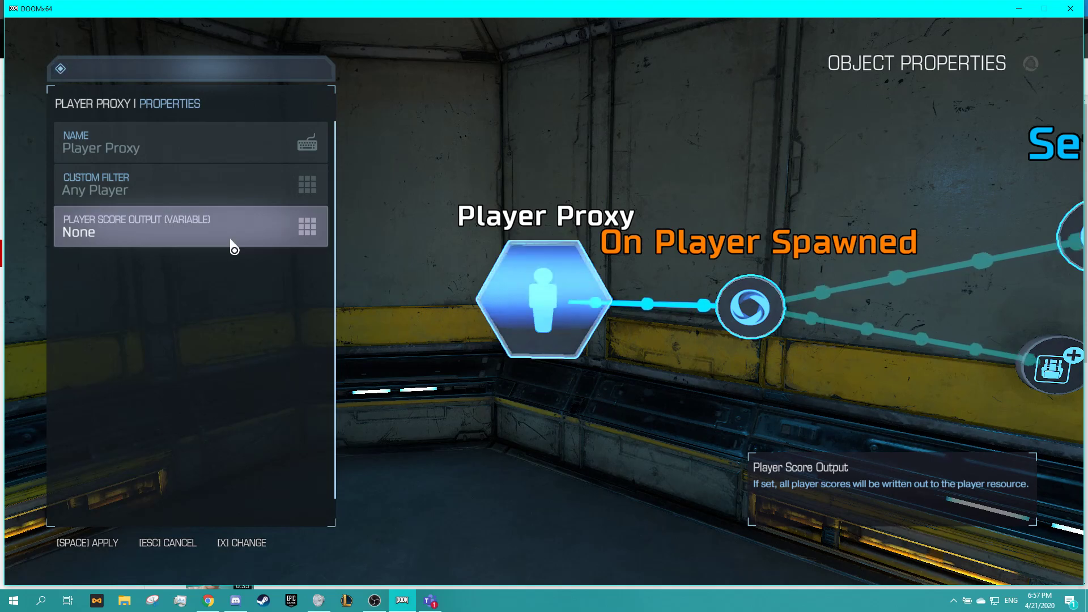
{"action": "key", "text": "Escape"}
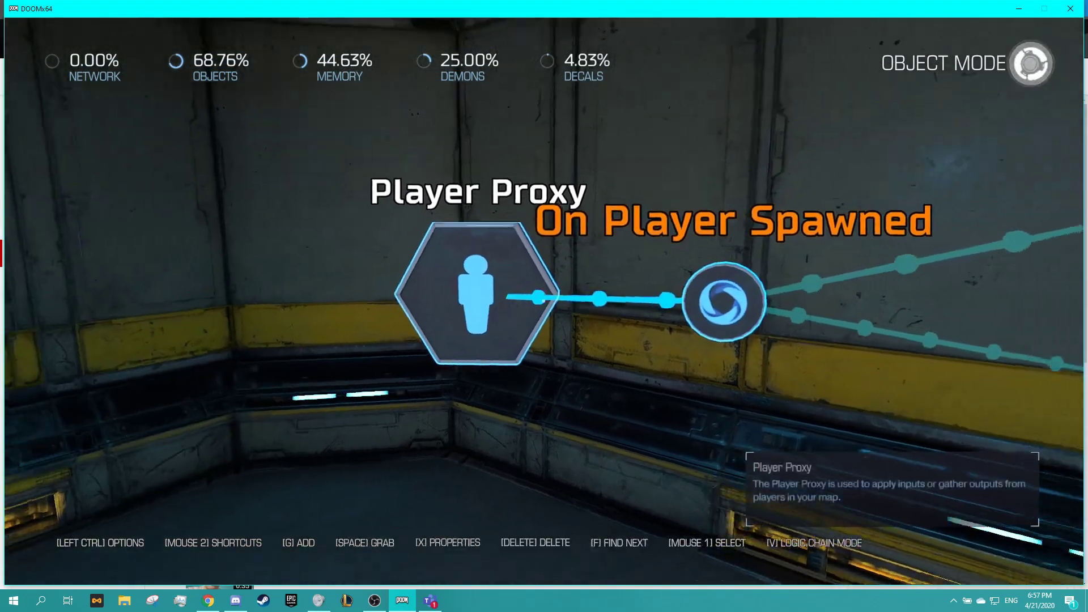
Look through the output events available on the original Player Proxy
{"action": "key", "text": "s"}
{"action": "left_click", "coordinate": [543, 301]}
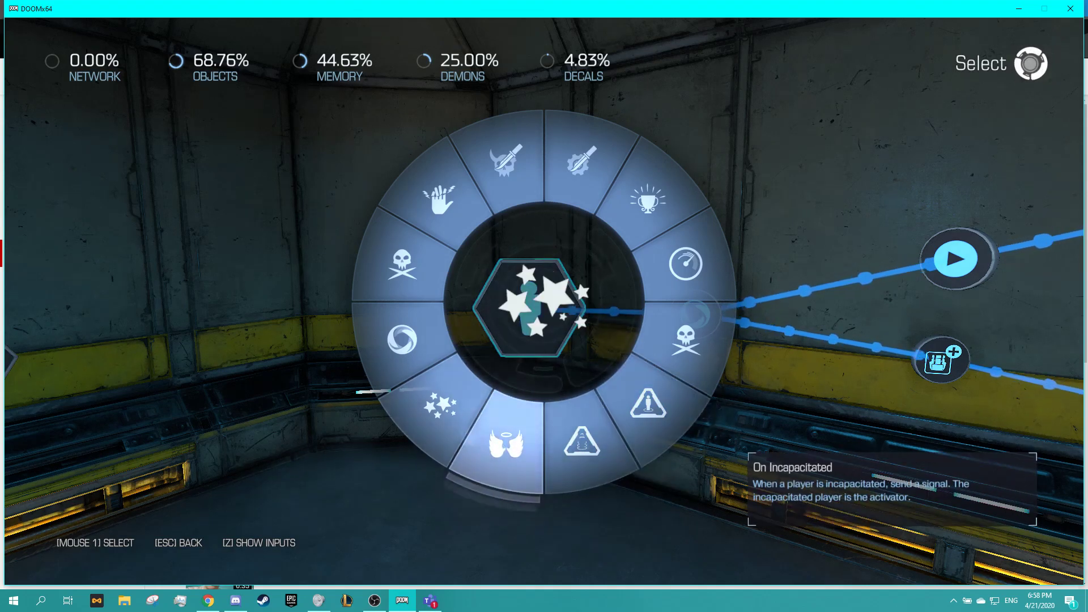
{"action": "left_click", "coordinate": [422, 348]}
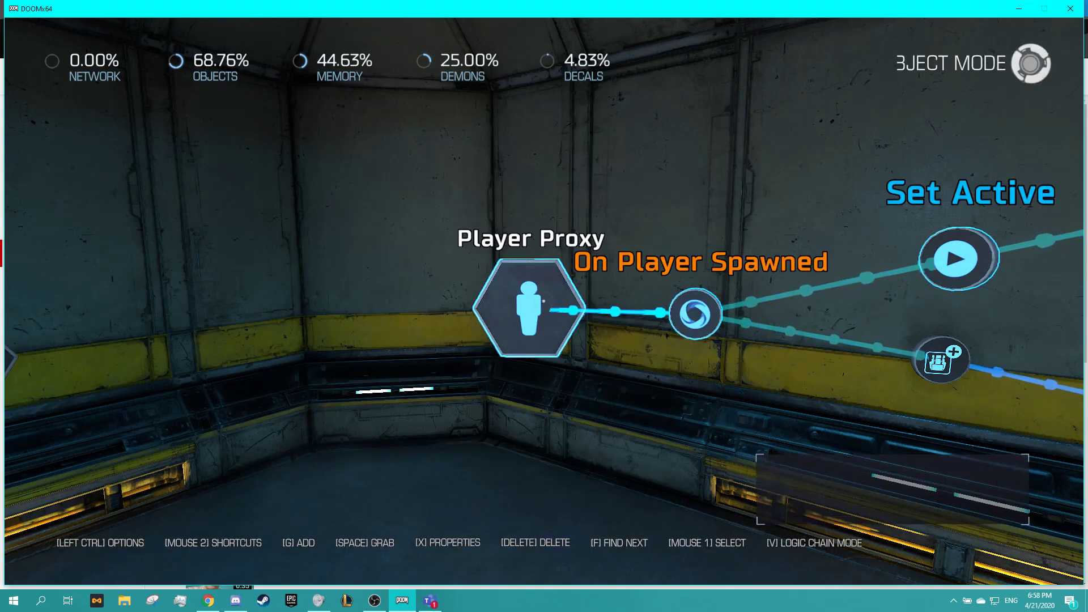
Duplicate the Player Proxy and place the copy in the open floor area in front of the original
{"action": "key", "text": "ctrl"}
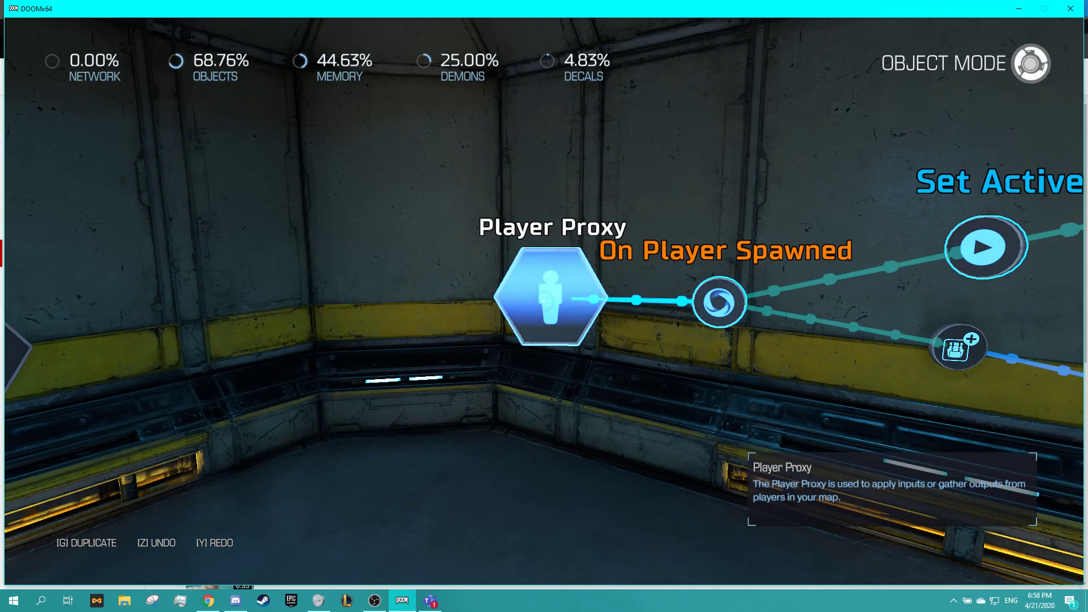
{"action": "key", "text": "ctrl+g"}
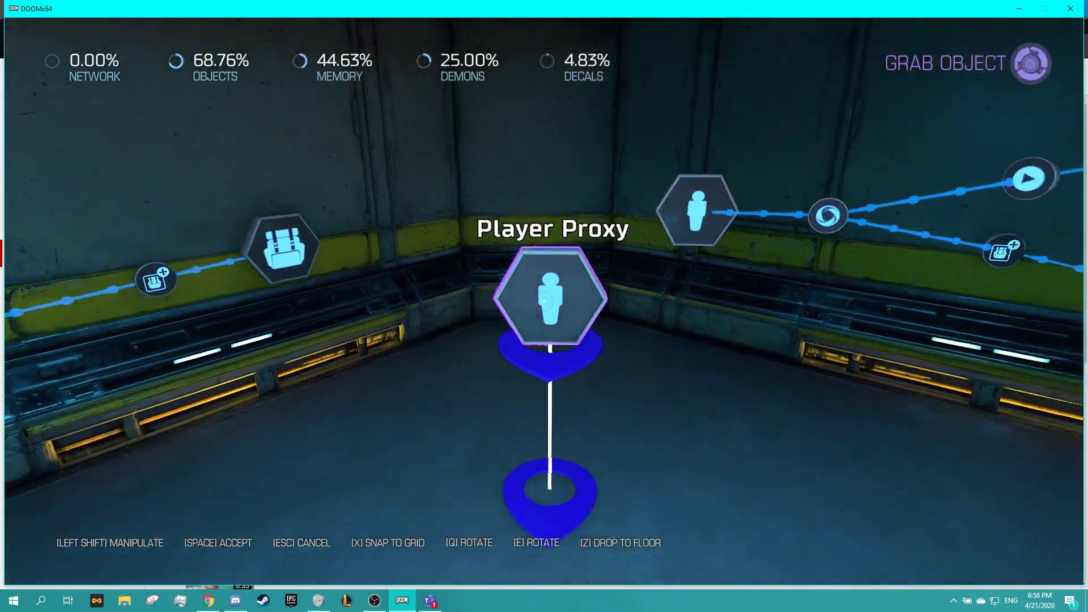
{"action": "key", "text": "space"}
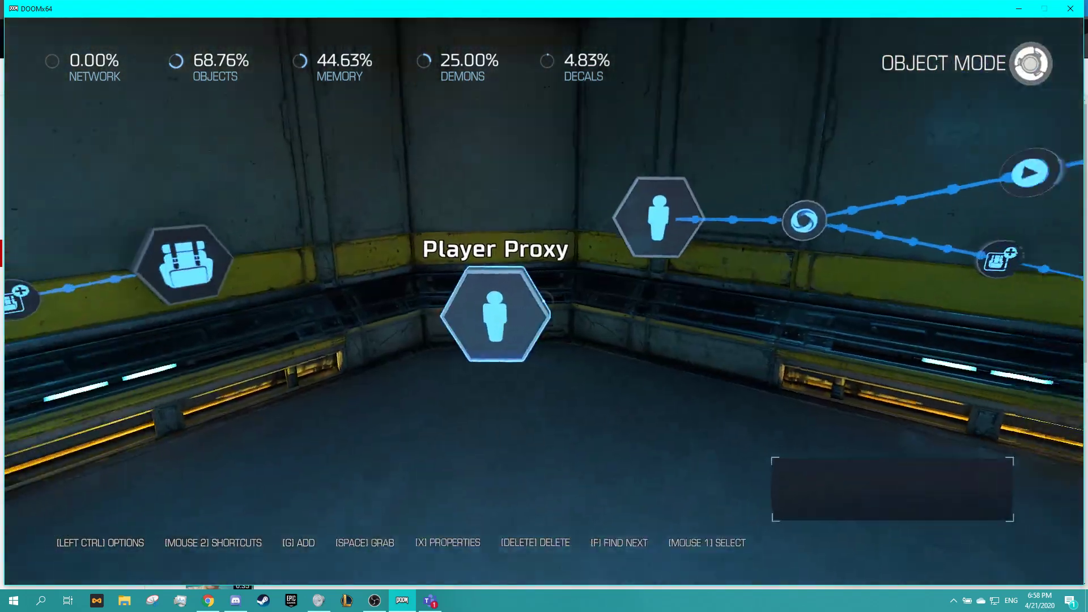
Start a logic connection from the duplicated Player Proxy with the On Player Spawned output, leading to a new object
{"action": "right_click", "coordinate": [544, 306]}
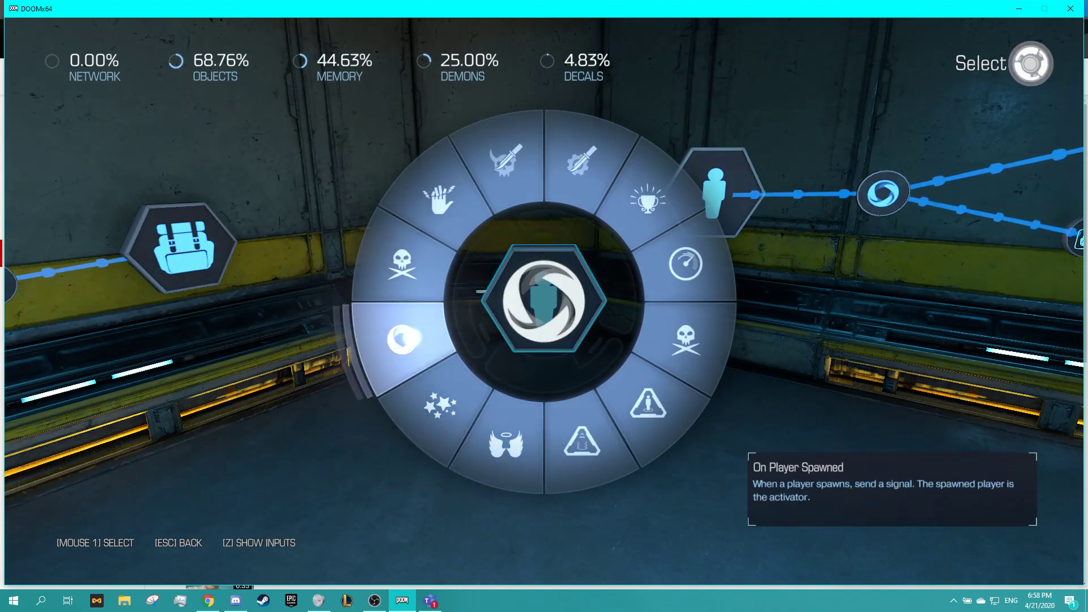
{"action": "left_click", "coordinate": [544, 306]}
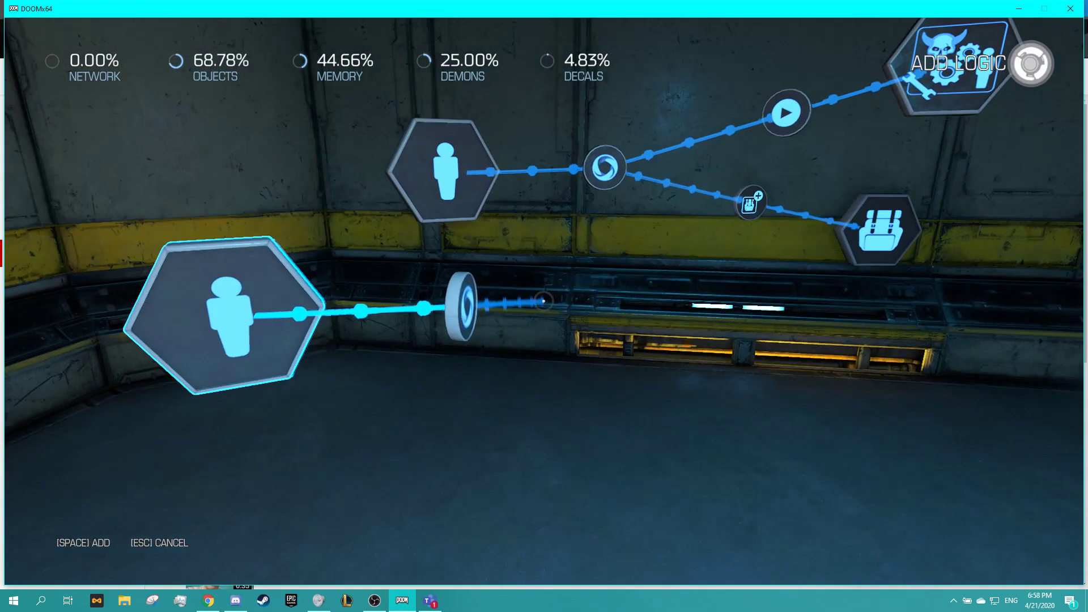
{"action": "key", "text": "space"}
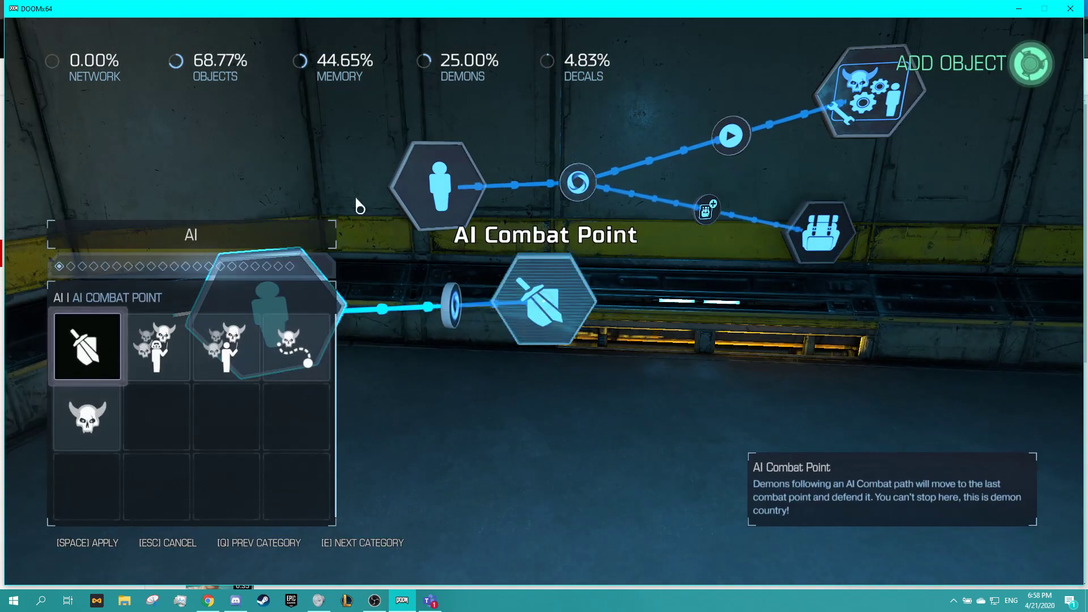
Add a Gameplay Settings object from the Gameplay category and place it near the duplicated Player Proxy
{"action": "scroll", "coordinate": [270, 278], "scroll_direction": "down", "scroll_amount": 2}
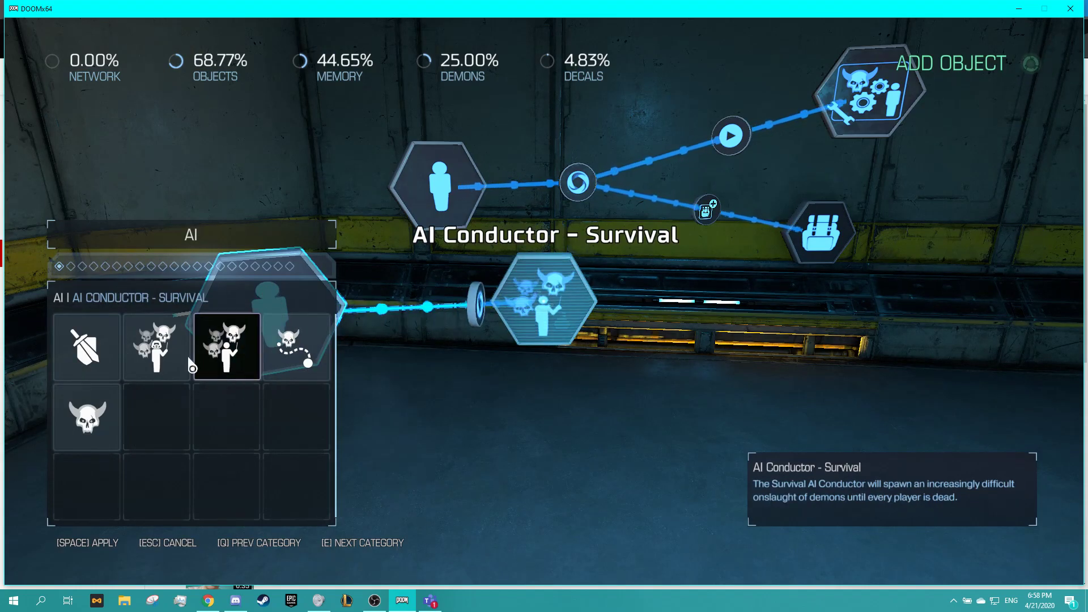
{"action": "key", "text": "e"}
{"action": "key", "text": "e"}
{"action": "key", "text": "e"}
{"action": "key", "text": "e"}
{"action": "key", "text": "e"}
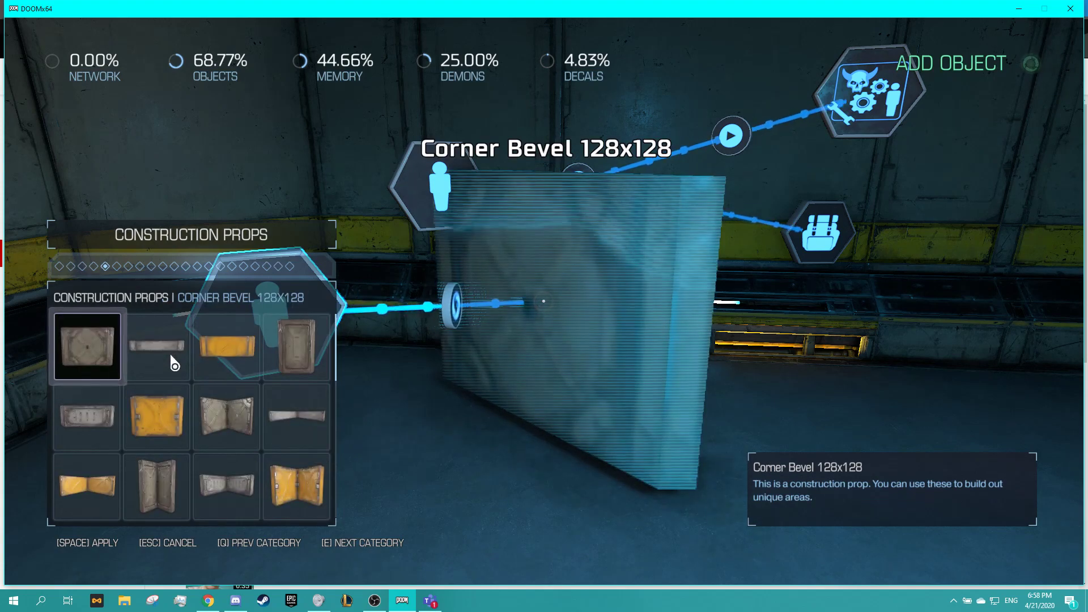
{"action": "key", "text": "e"}
{"action": "key", "text": "e"}
{"action": "key", "text": "e"}
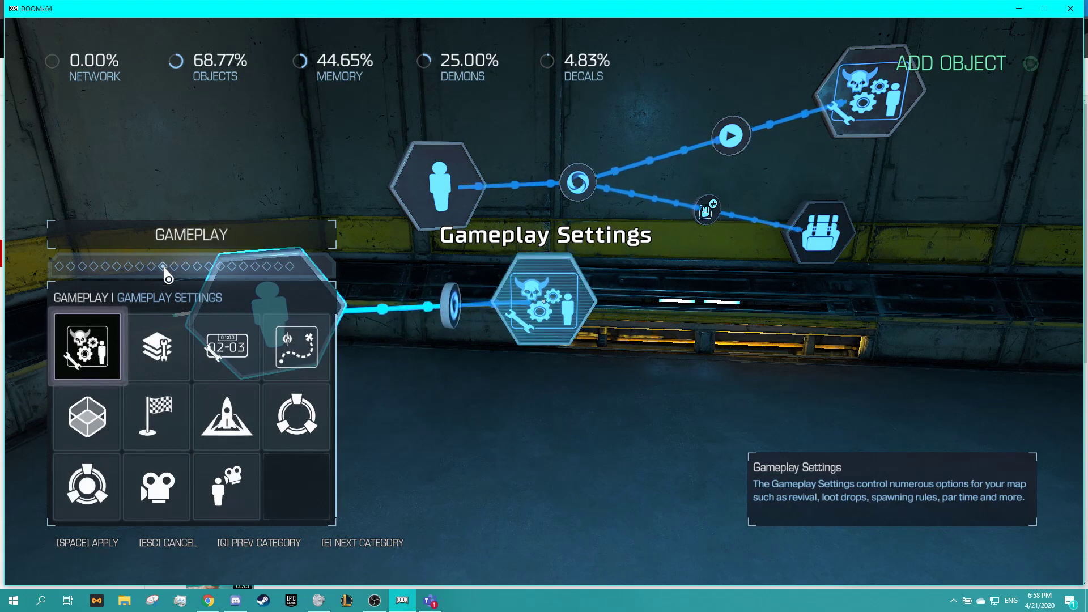
{"action": "key", "text": "space"}
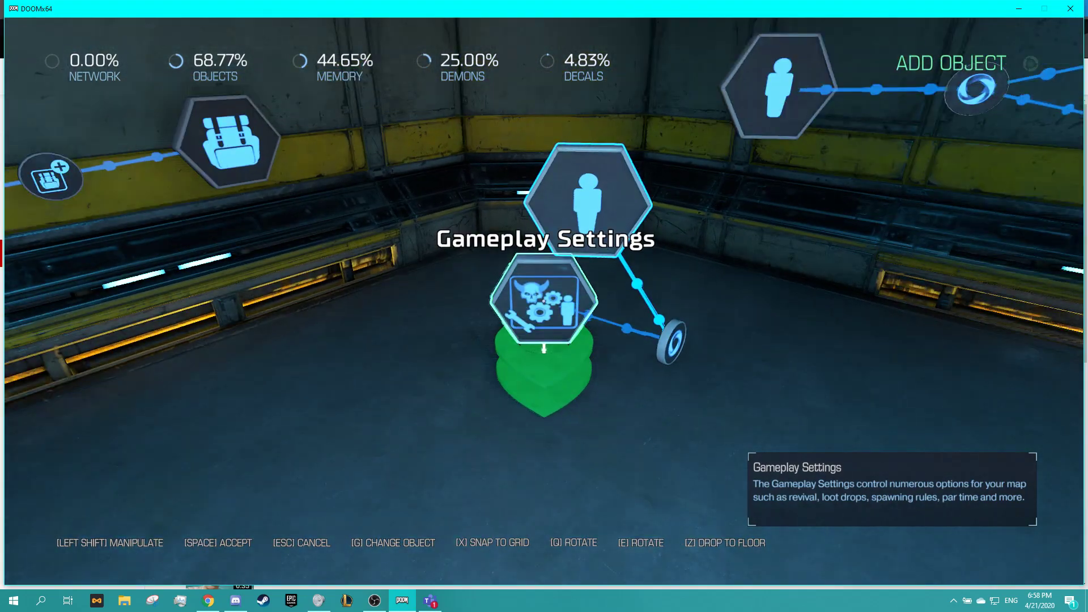
{"action": "key", "text": "space"}
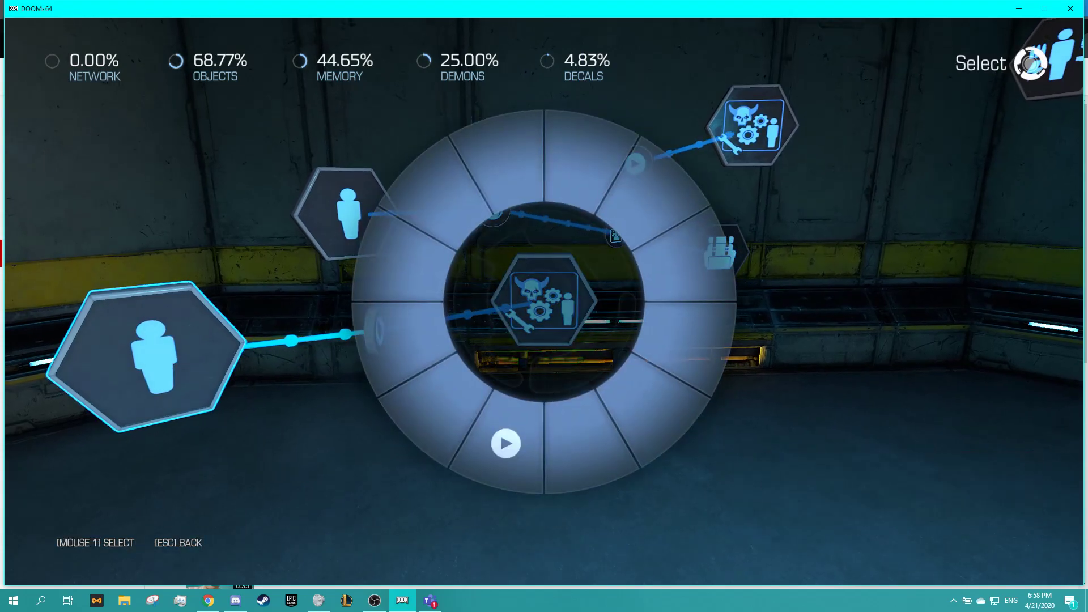
Connect the signal to the Gameplay Settings' Set Active input and move the object farther from the proxy to straighten the chain
{"action": "left_click", "coordinate": [505, 443]}
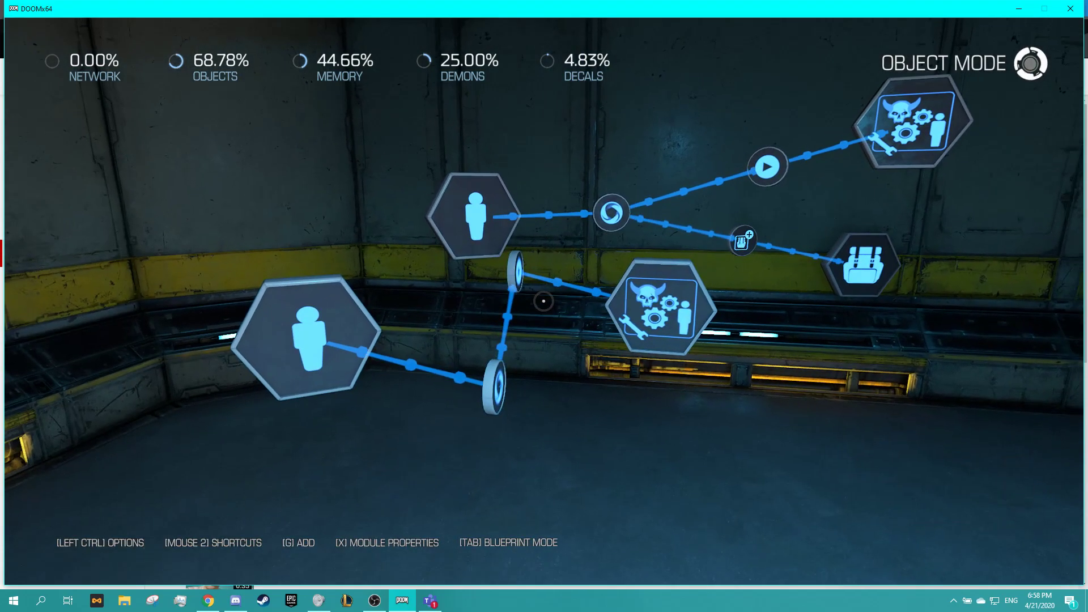
{"action": "key", "text": "space"}
{"action": "key", "text": "space"}
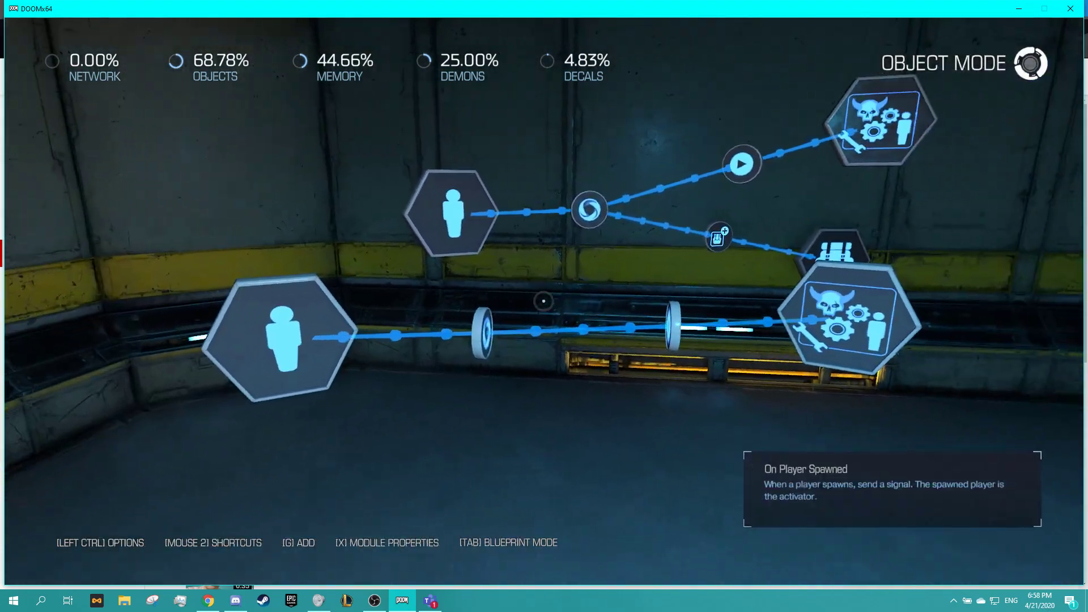
Open the new Gameplay Settings object's properties and look through the options as far as Keep Inventory On Respawn
{"action": "key", "text": "d"}
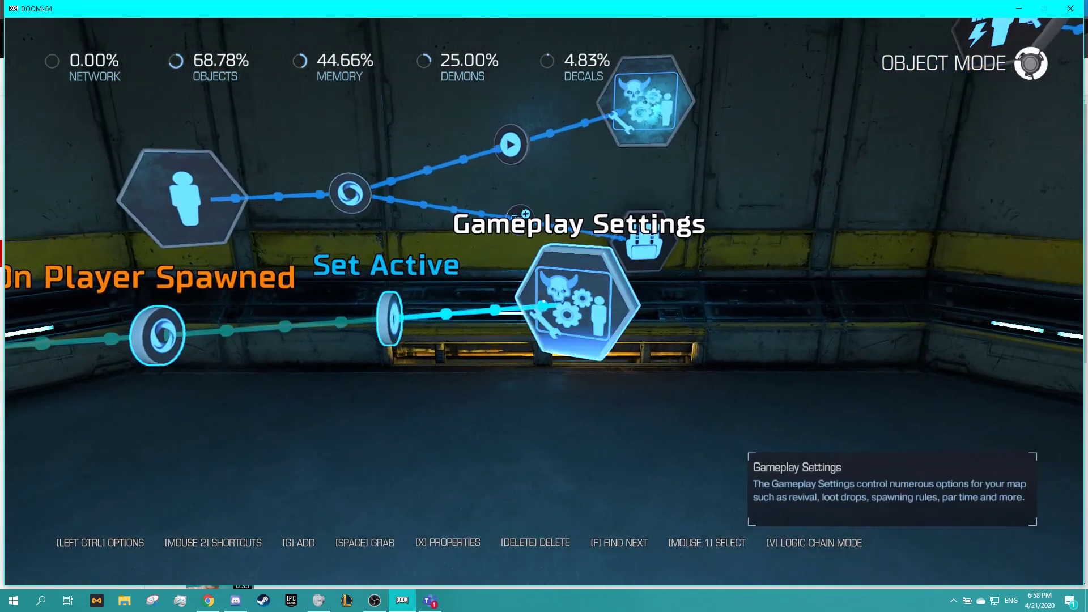
{"action": "key", "text": "e"}
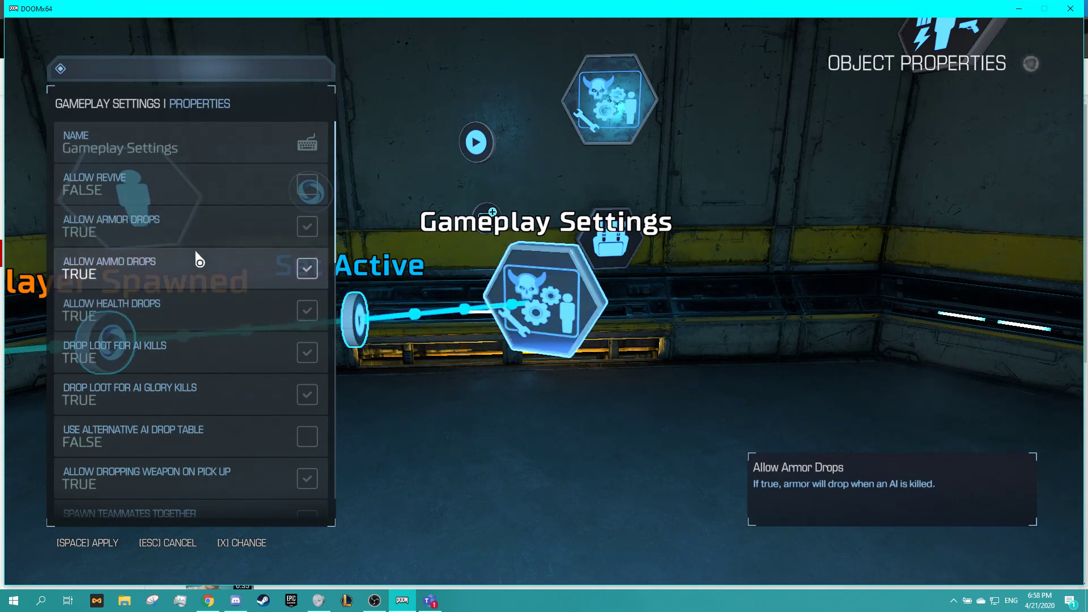
{"action": "scroll", "coordinate": [202, 282], "scroll_direction": "down", "scroll_amount": 6}
{"action": "scroll", "coordinate": [202, 282], "scroll_direction": "down", "scroll_amount": 5}
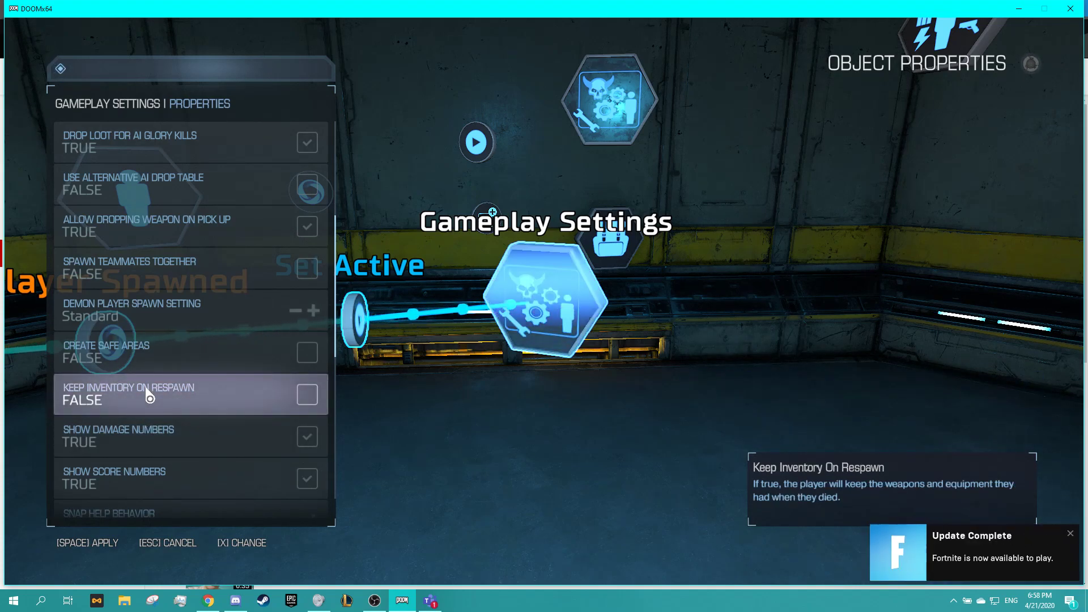
{"action": "scroll", "coordinate": [146, 392], "scroll_direction": "up", "scroll_amount": 1}
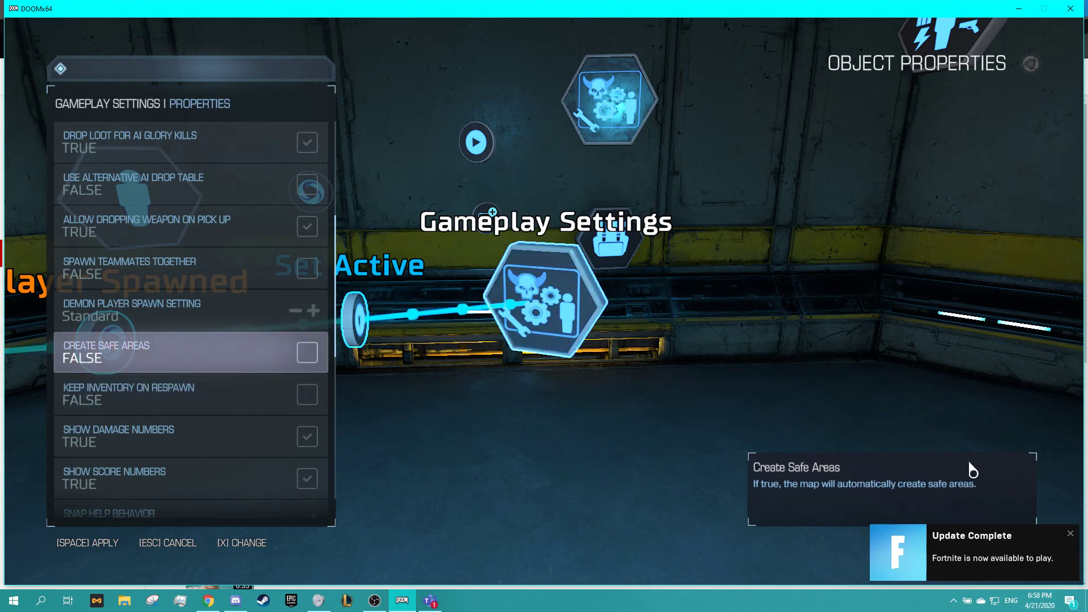
Dismiss the Fortnite update notification
{"action": "key", "text": "alt+Tab"}
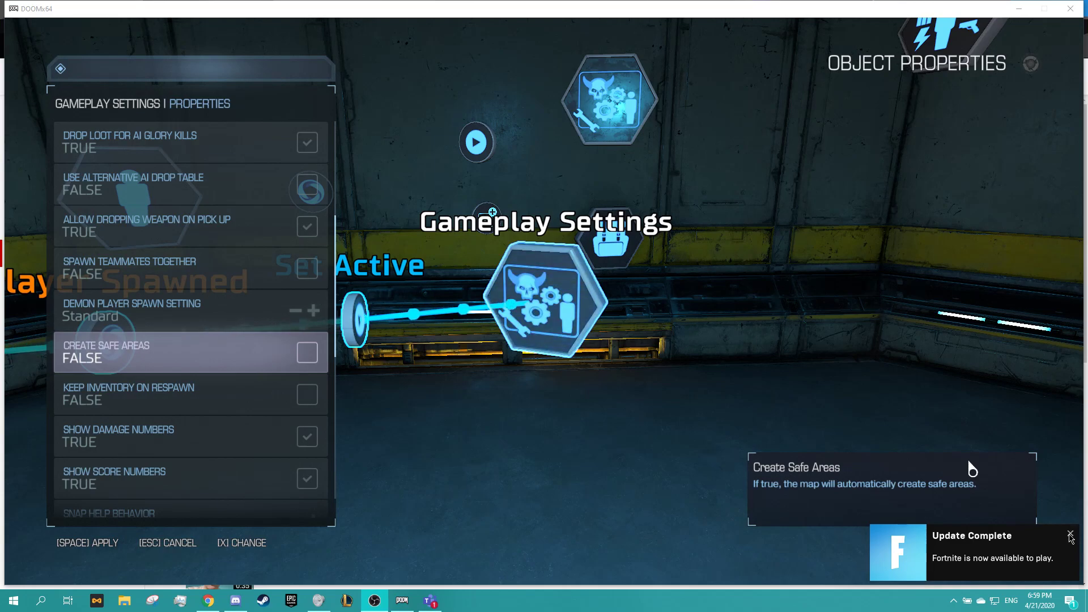
{"action": "left_click", "coordinate": [1071, 535]}
{"action": "left_click", "coordinate": [1071, 535]}
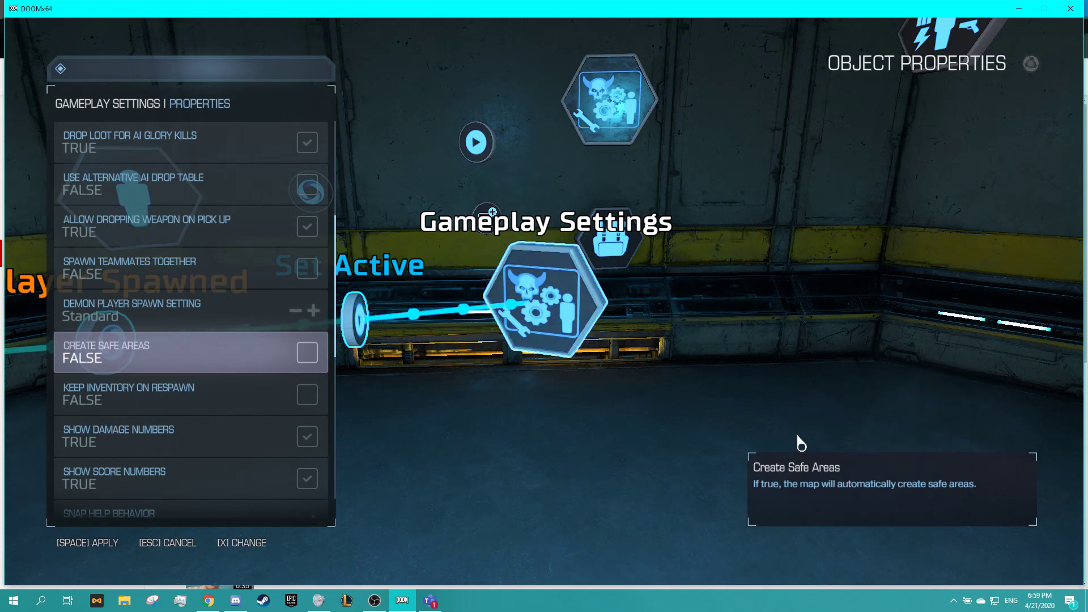
Set Keep Inventory On Respawn to TRUE for the new Gameplay Settings and apply the properties
{"action": "left_click", "coordinate": [204, 394]}
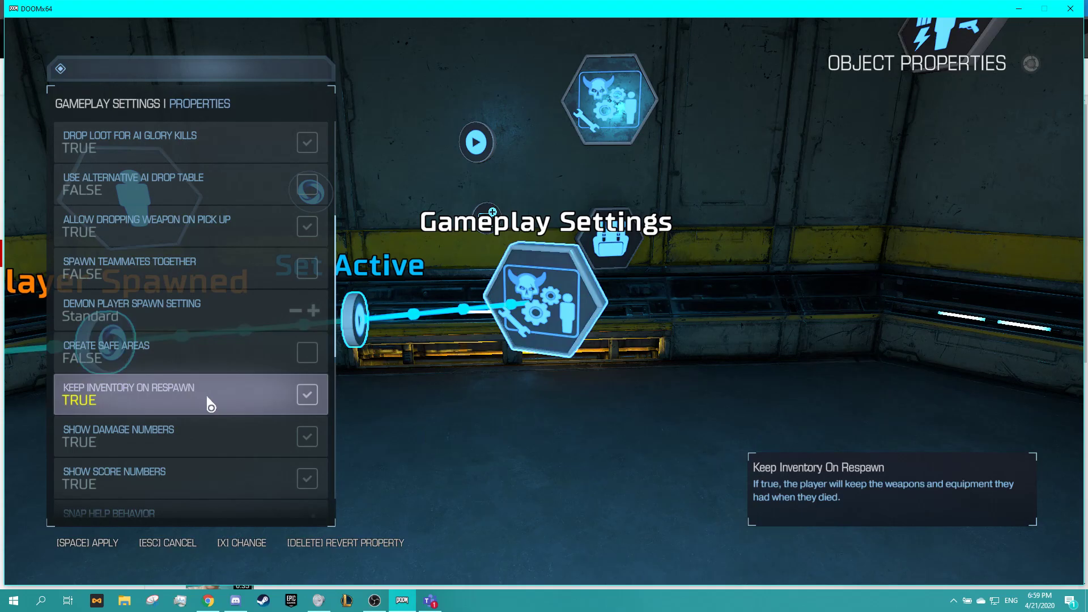
{"action": "key", "text": "space"}
{"action": "key", "text": "s"}
{"action": "key", "text": "w"}
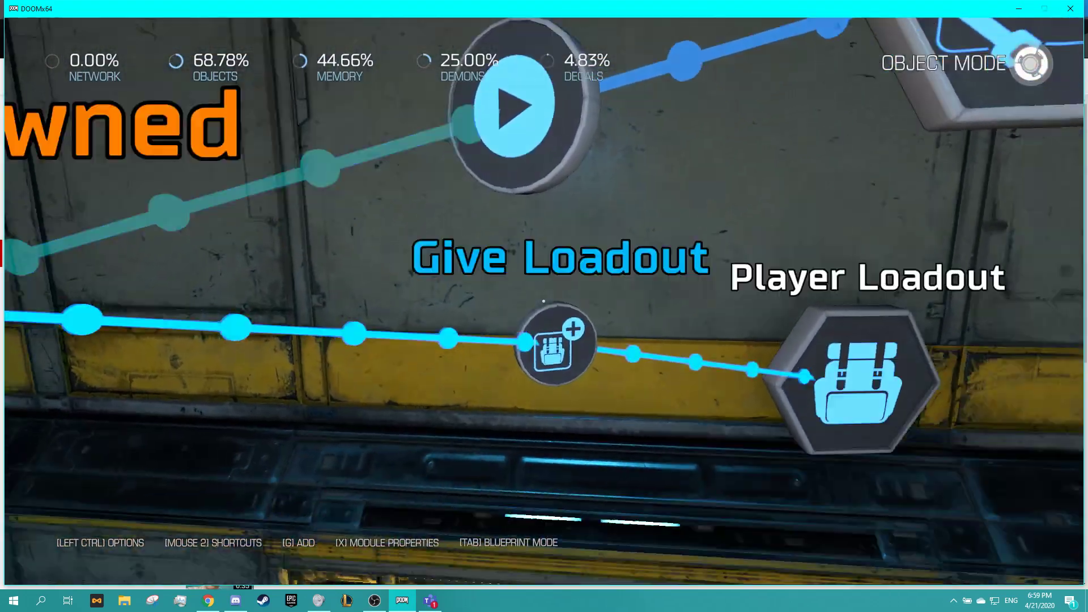
Grab the new chain's Gameplay Settings object, reposition it and accept its placement
{"action": "key", "text": "space"}
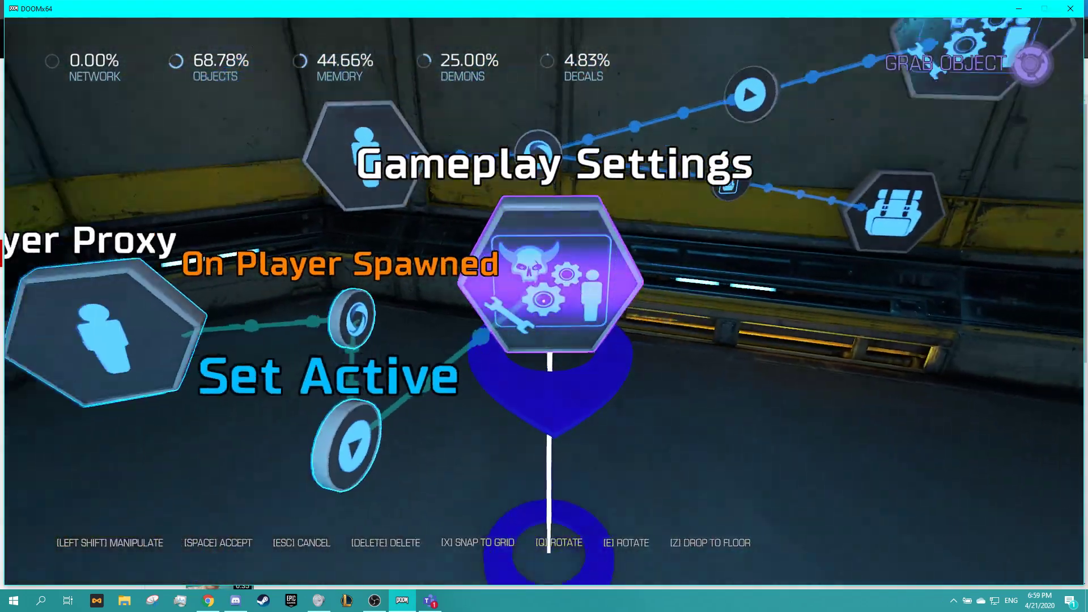
{"action": "key", "text": "space"}
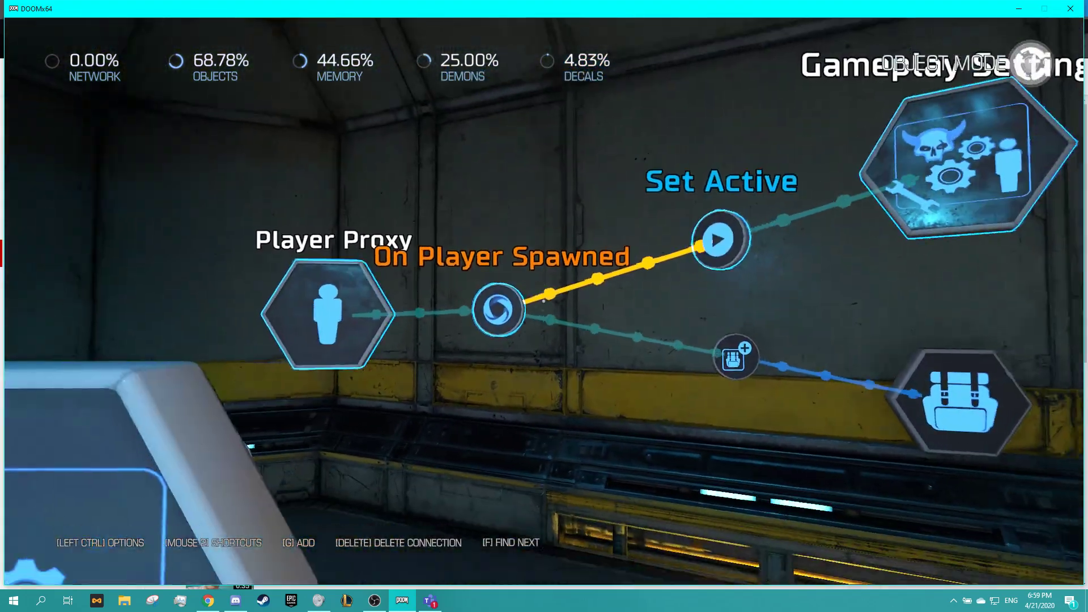
Open the Player Loadout's properties, review the entries in its Weapon List, and close them without changes
{"action": "key", "text": "x"}
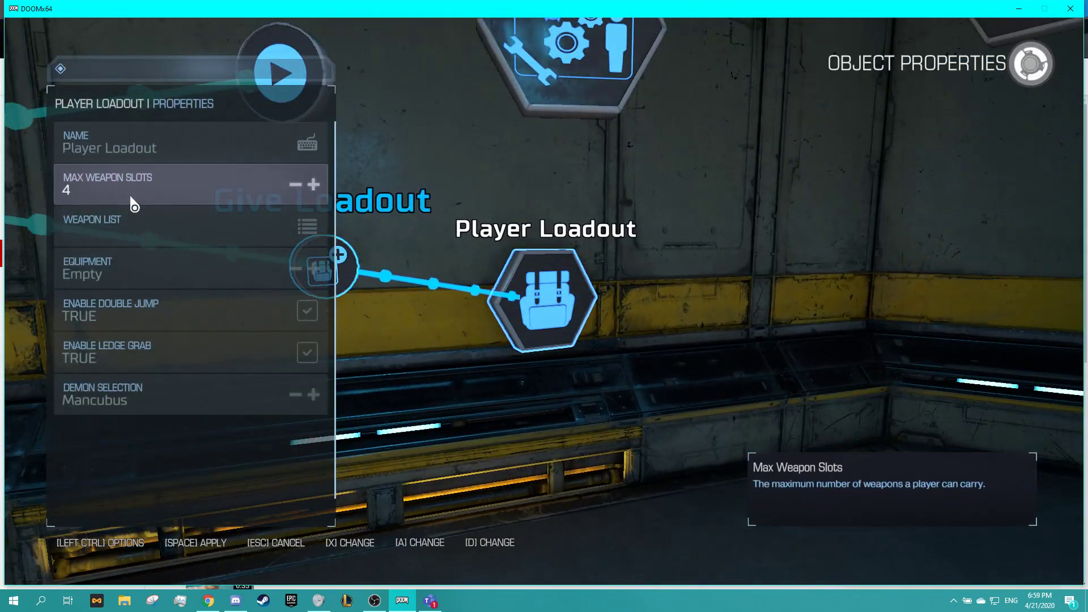
{"action": "left_click", "coordinate": [309, 237]}
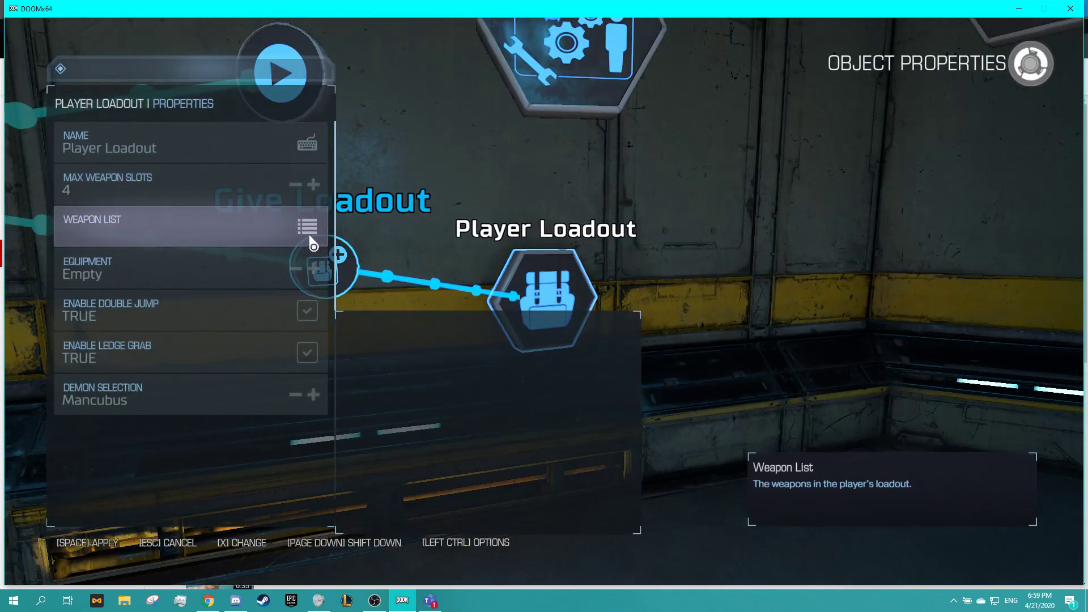
{"action": "scroll", "coordinate": [420, 367], "scroll_direction": "down", "scroll_amount": 2}
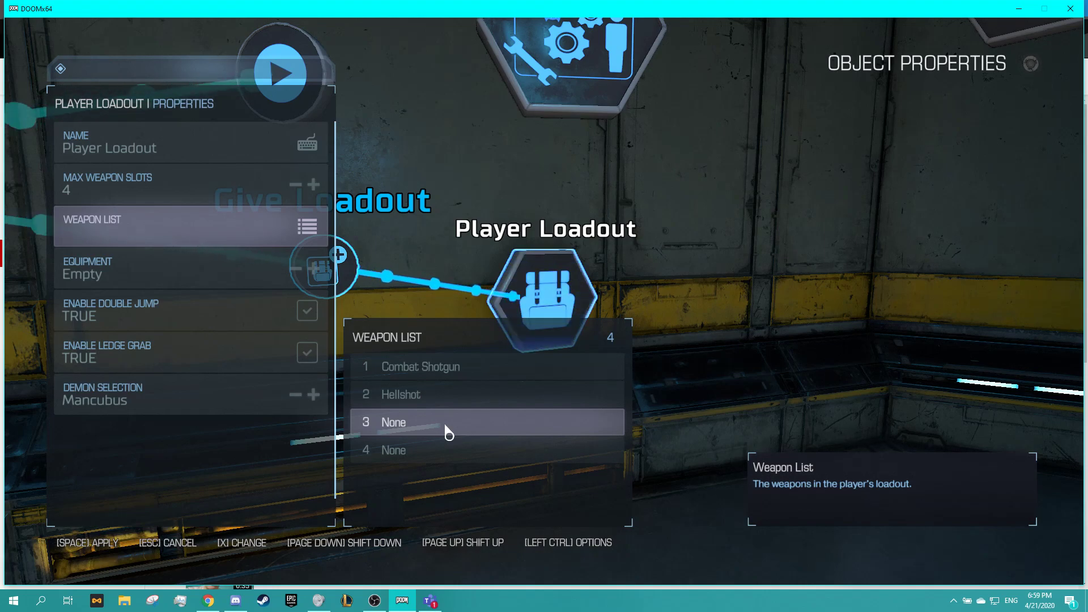
{"action": "key", "text": "Escape"}
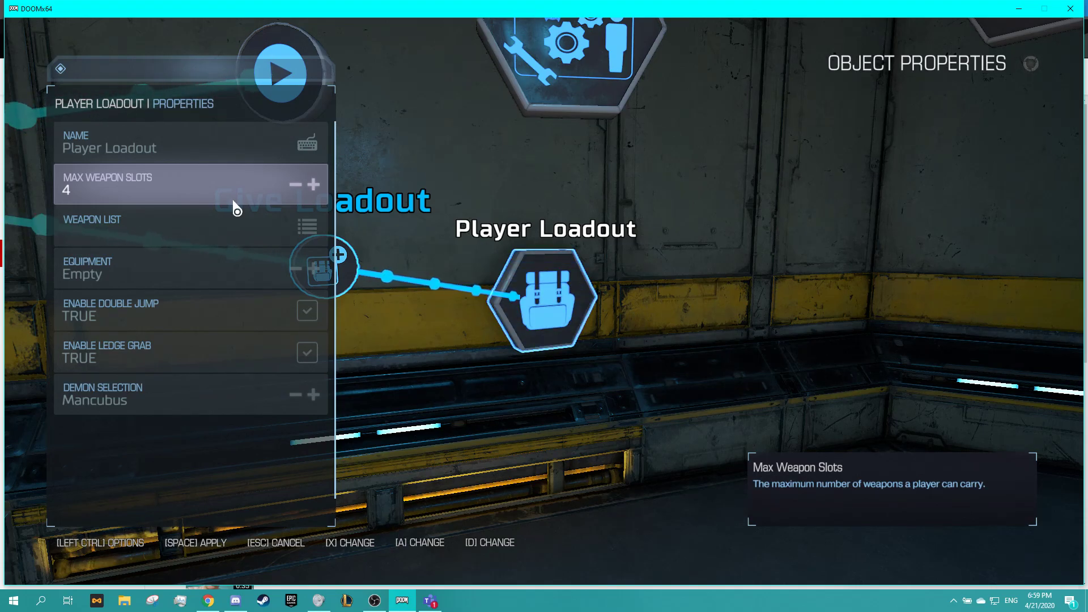
{"action": "key", "text": "Escape"}
{"action": "key", "text": "s"}
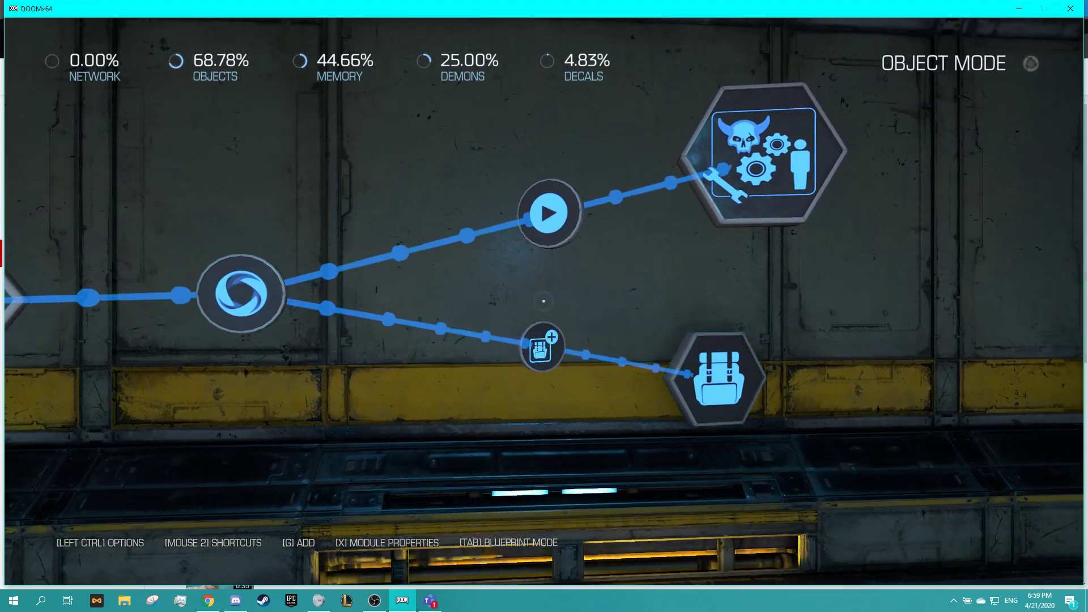
Examine the existing spawn chain's two branches, Give Loadout to Player Loadout and Set Active to Gameplay Settings
{"action": "mouse_move", "coordinate": [544, 301]}
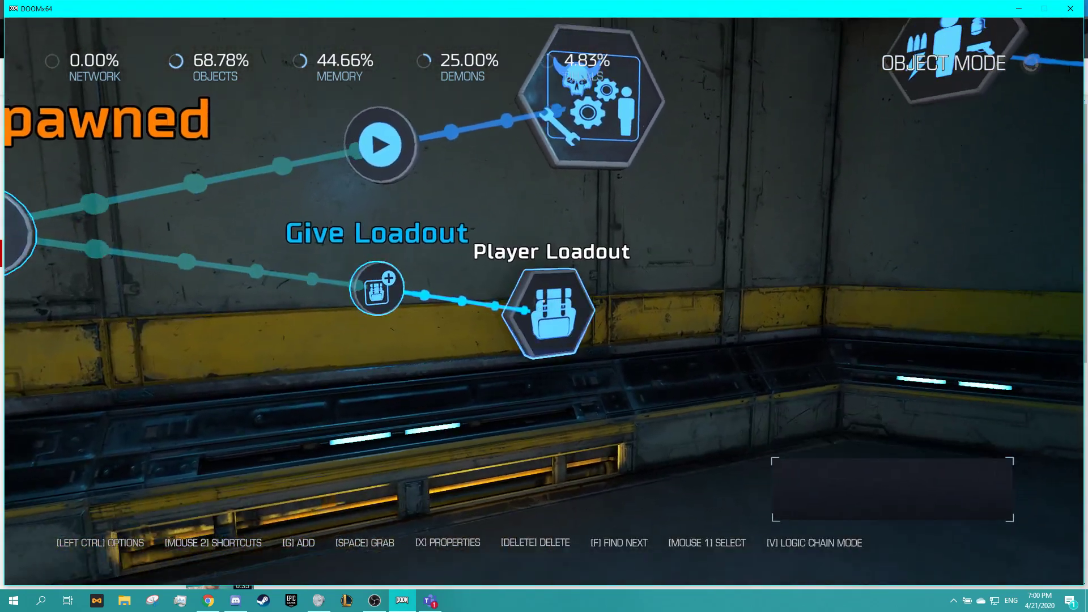
{"action": "key", "text": "f"}
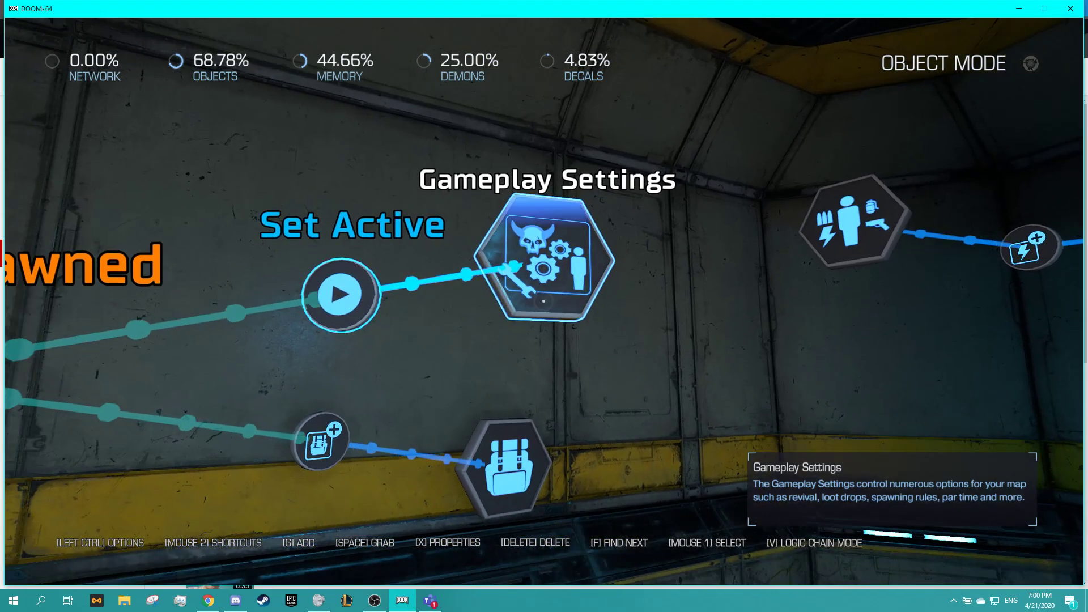
{"action": "key", "text": "f"}
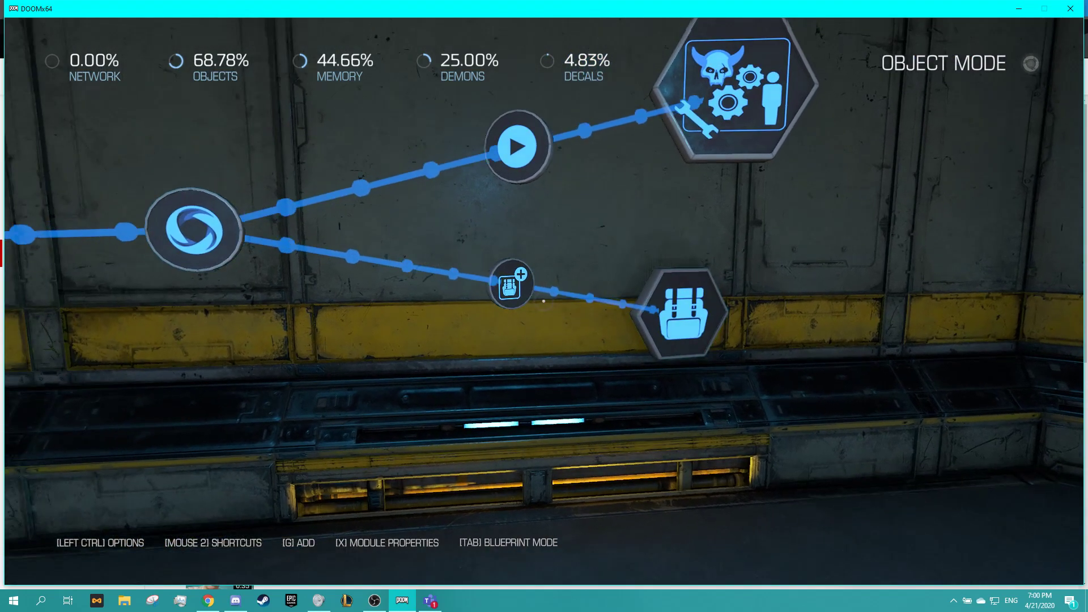
{"action": "key", "text": "w"}
{"action": "key", "text": "s"}
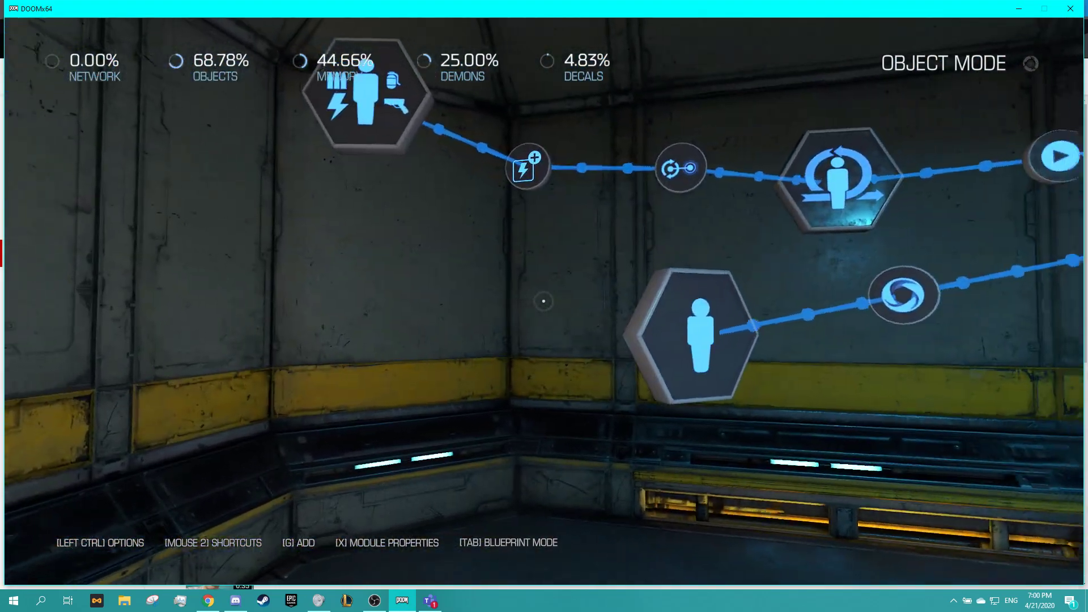
Go to the spawn chain that includes a counter and check Keep Inventory On Respawn in its Gameplay Settings properties
{"action": "key", "text": "w"}
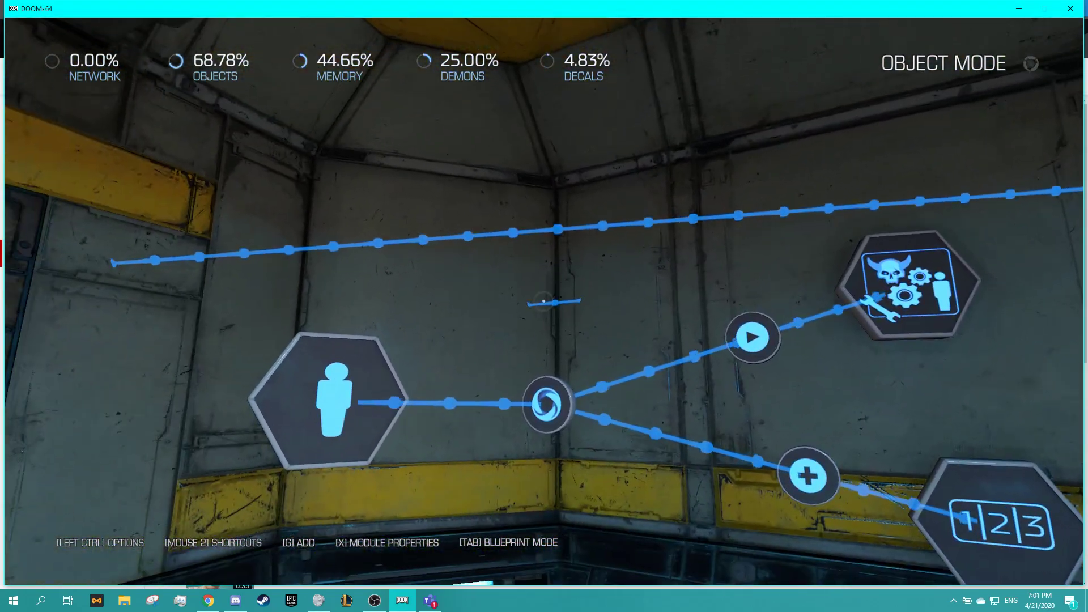
{"action": "key", "text": "w"}
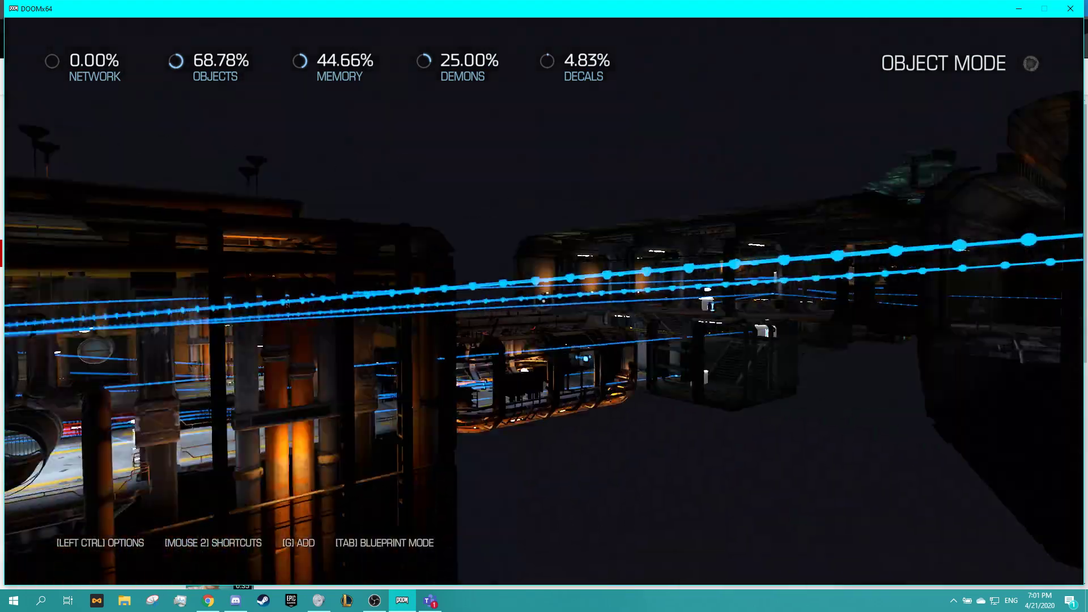
{"action": "key", "text": "w"}
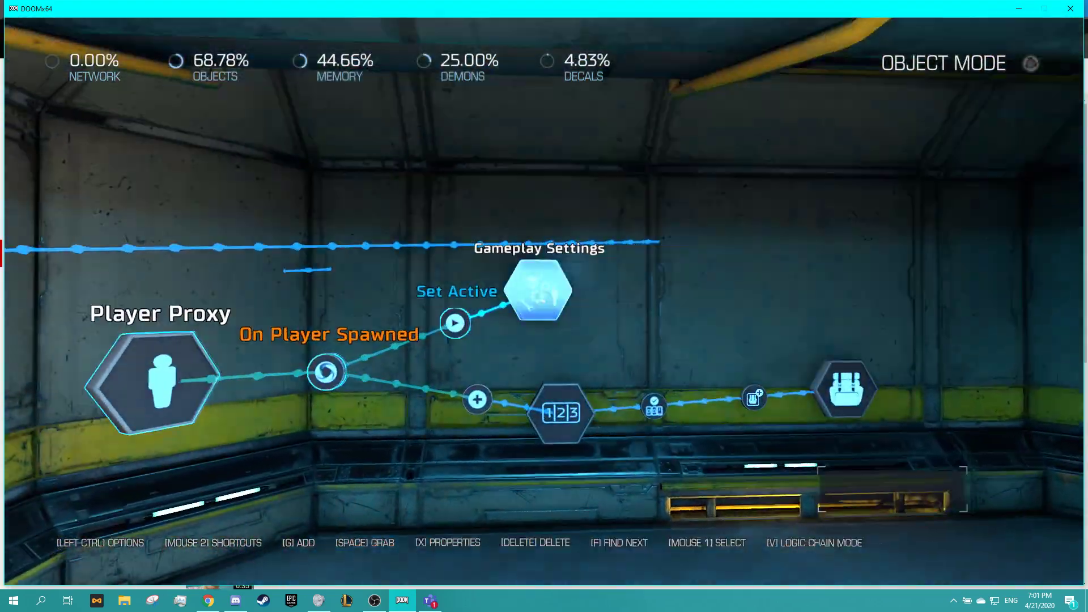
{"action": "key", "text": "w"}
{"action": "key", "text": "s"}
{"action": "key", "text": "w"}
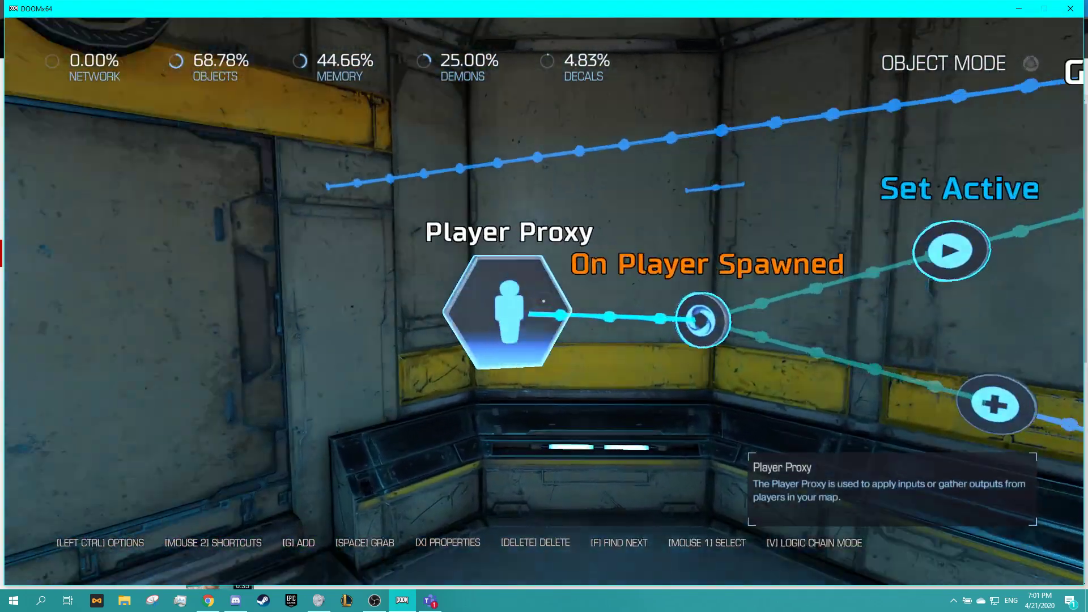
{"action": "key", "text": "w"}
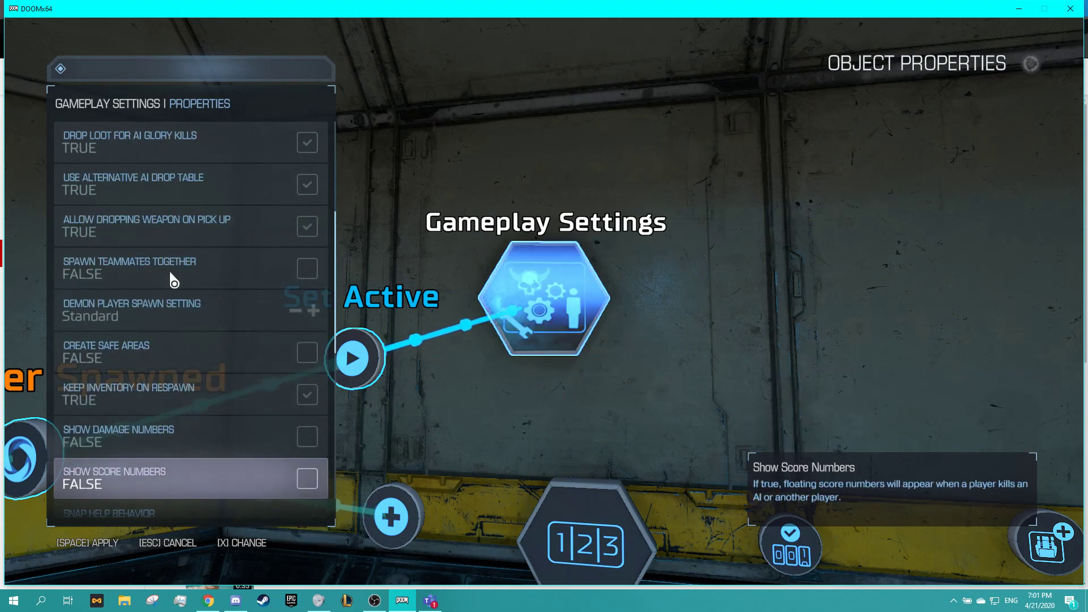
{"action": "key", "text": "space"}
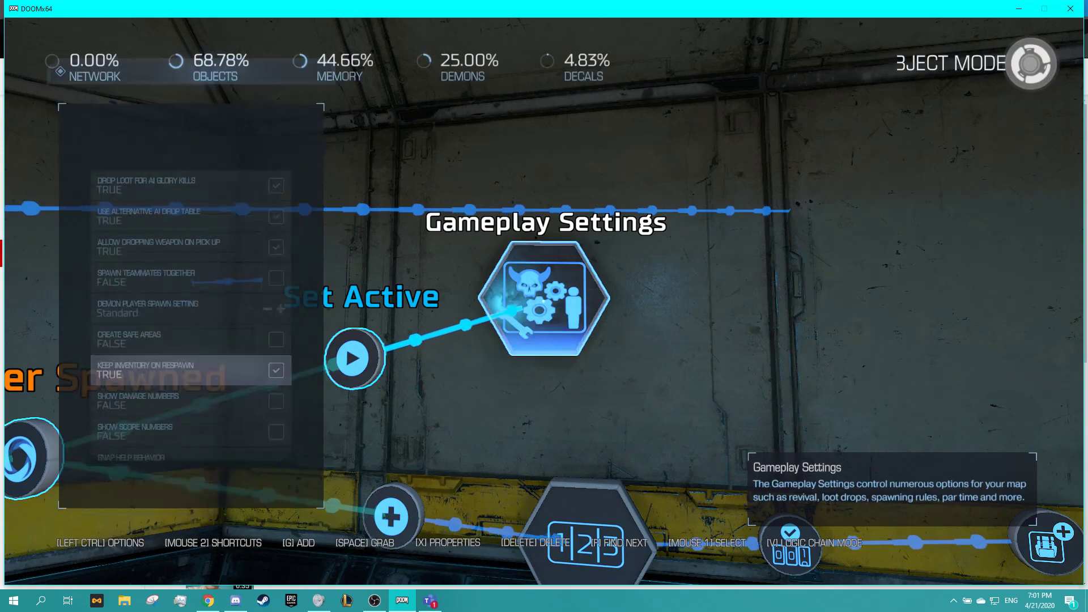
Follow the On Player Spawned signal to the Add (Count) input and check that input's properties, including Amount
{"action": "key", "text": "s"}
{"action": "key", "text": "w"}
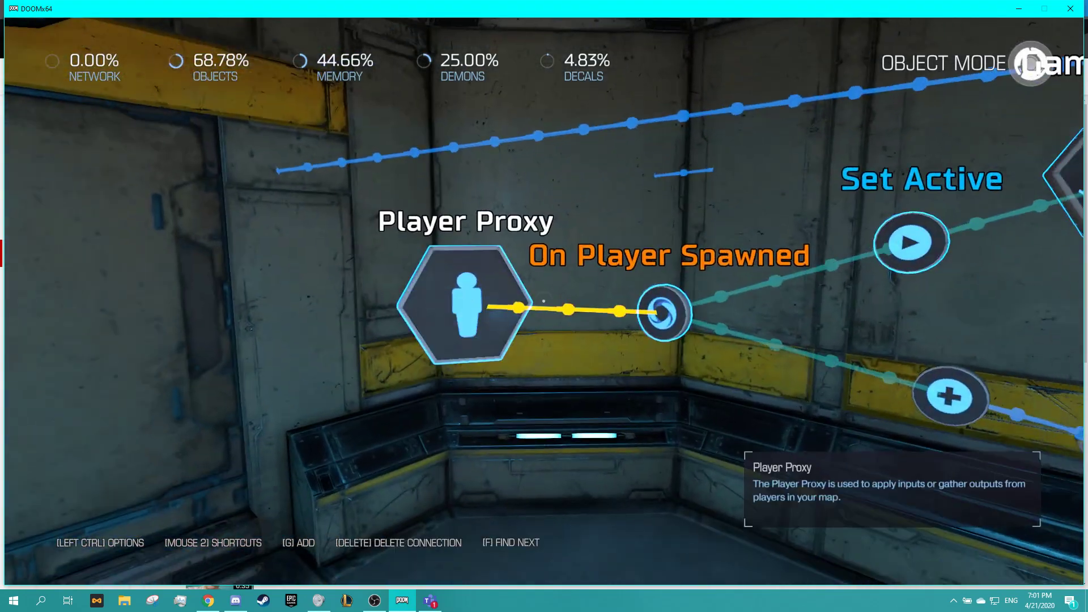
{"action": "key", "text": "d"}
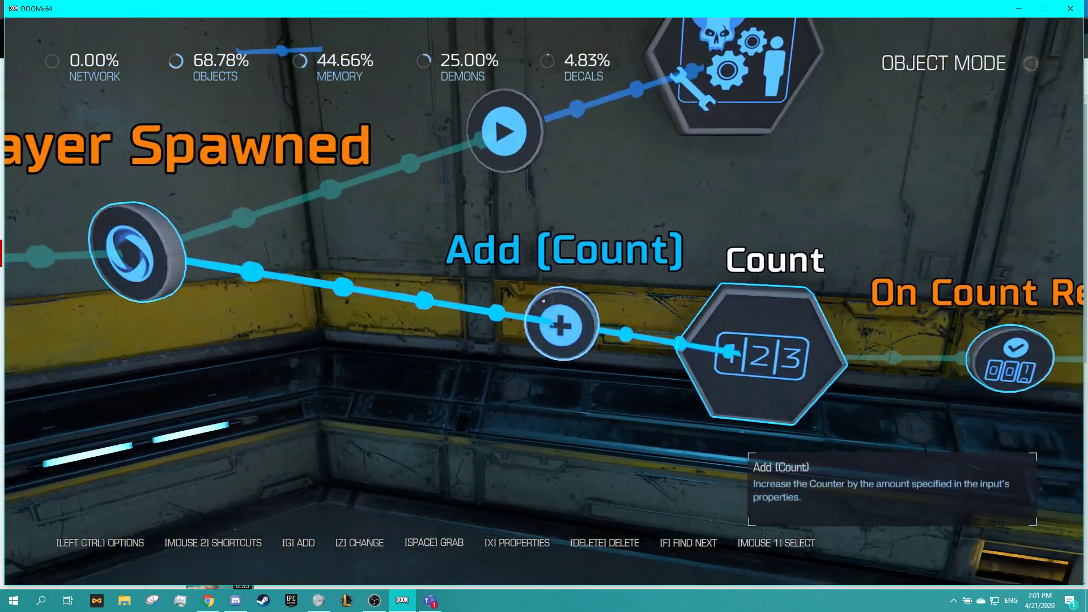
{"action": "key", "text": "space"}
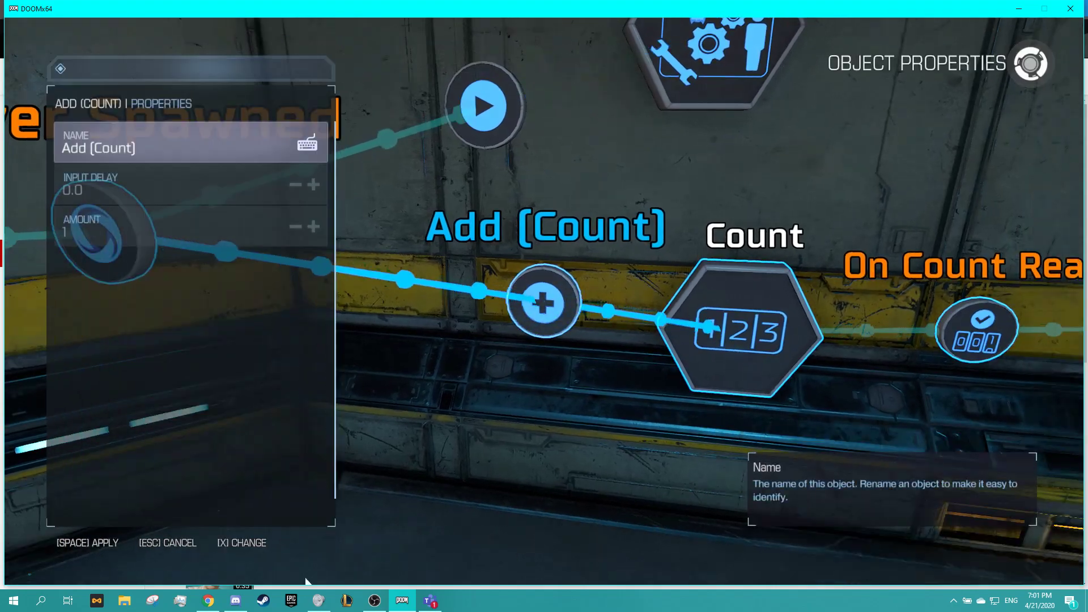
{"action": "key", "text": "Escape"}
Check the Count object's properties, including Max Count, Reset On Count and Starting Value, and close them without changes
{"action": "key", "text": "d"}
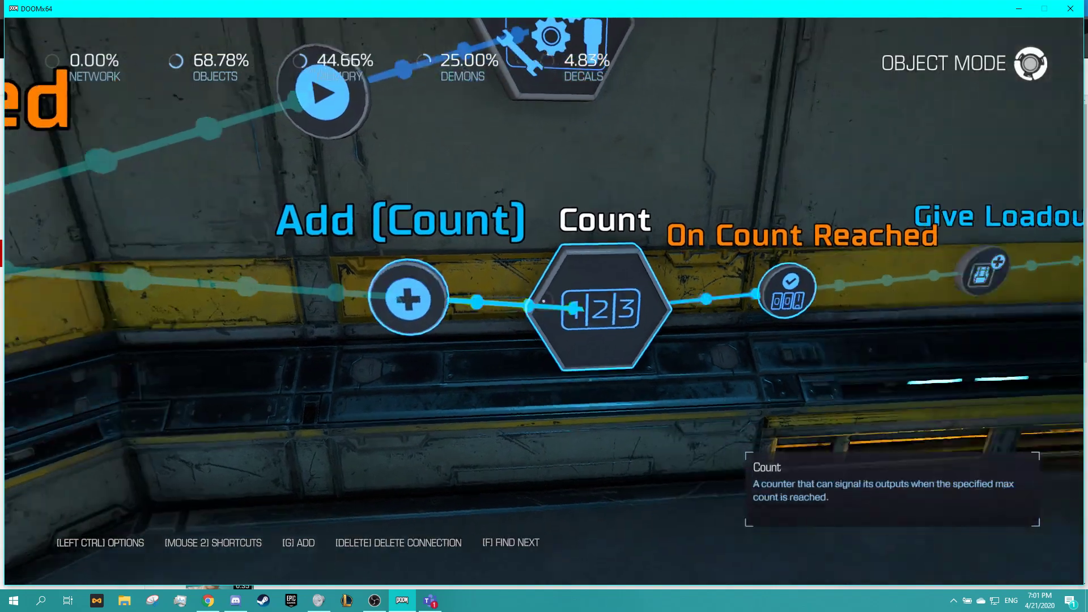
{"action": "key", "text": "e"}
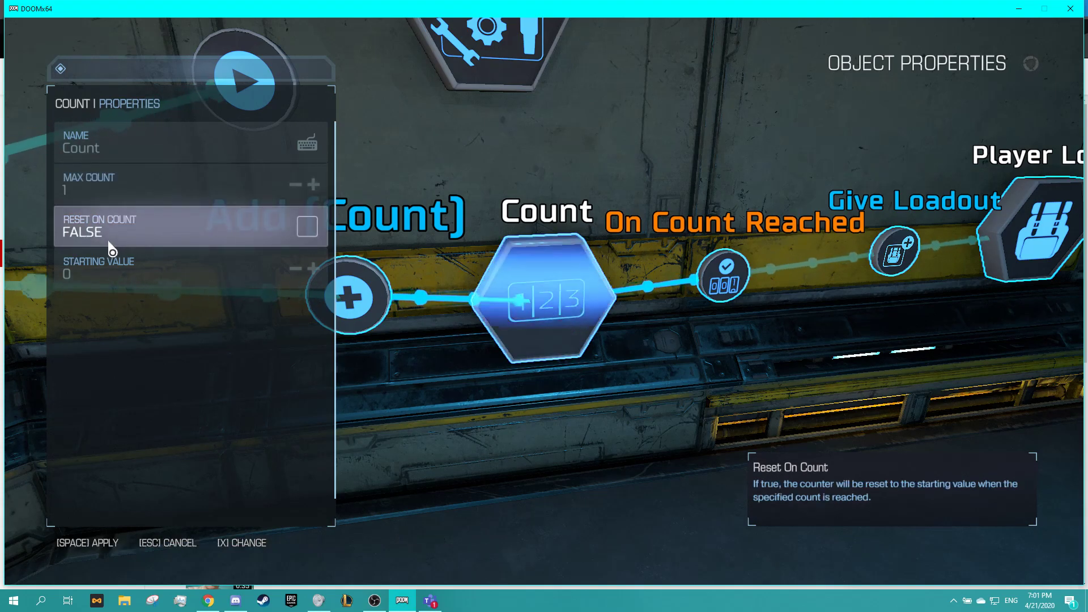
{"action": "key", "text": "Escape"}
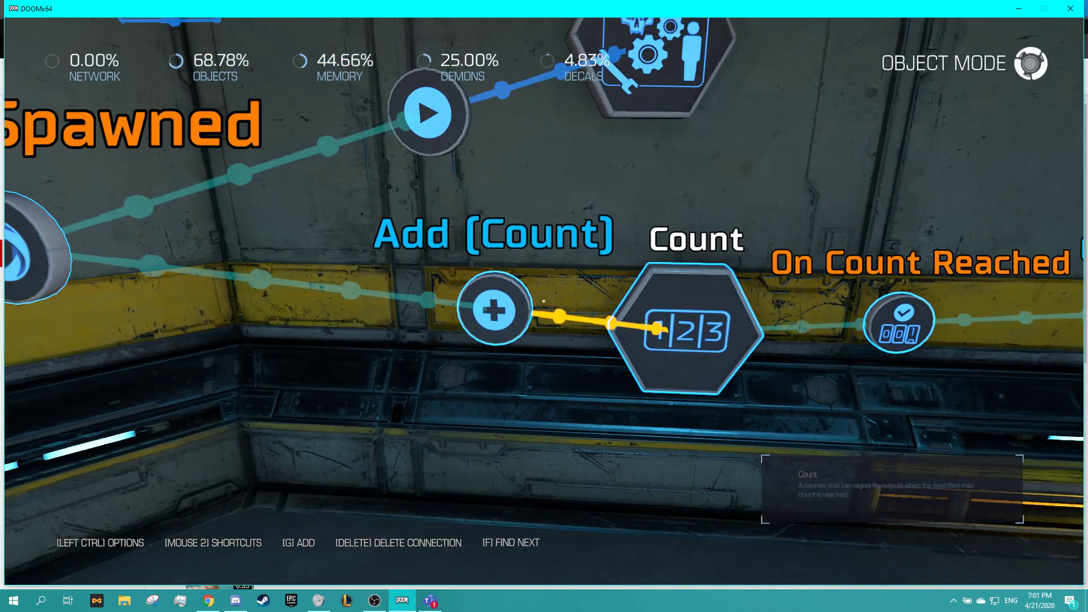
Trace the signal from On Player Spawned through the Count object to its On Count Reached output
{"action": "key", "text": "w"}
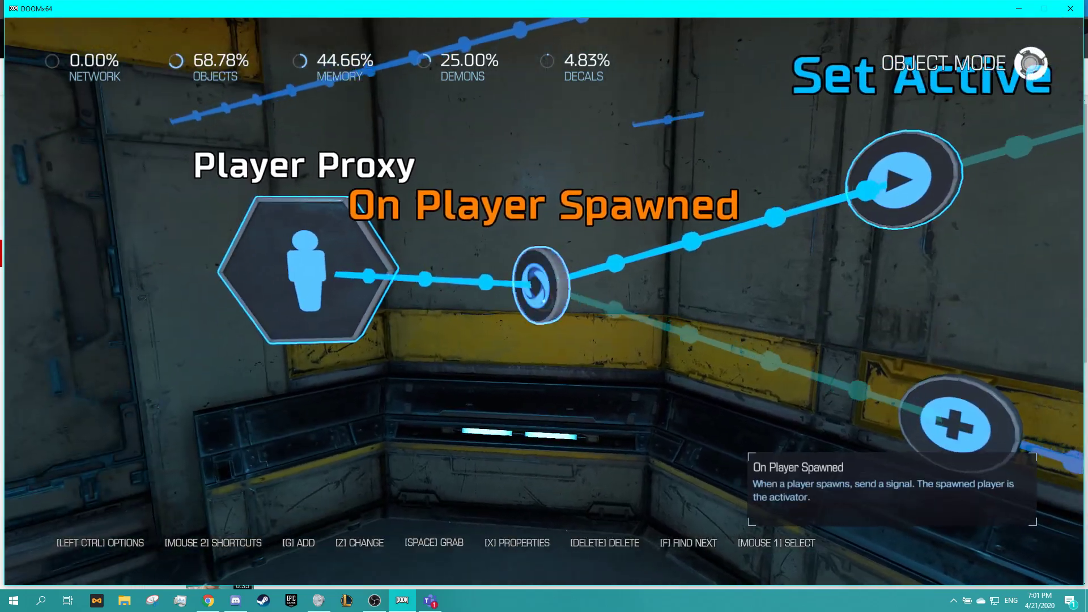
{"action": "key", "text": "d"}
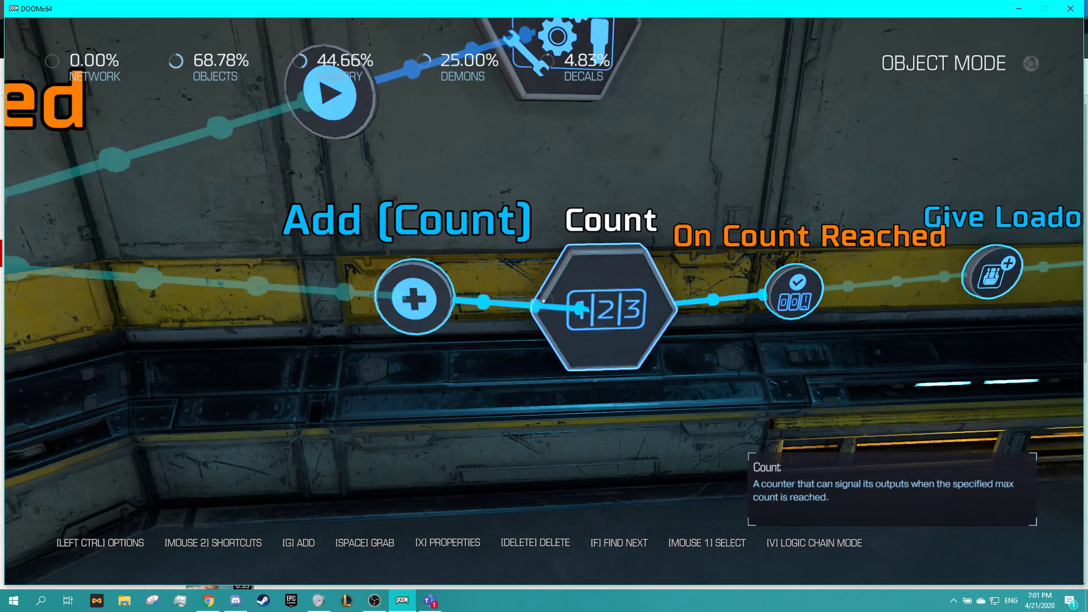
{"action": "key", "text": "v"}
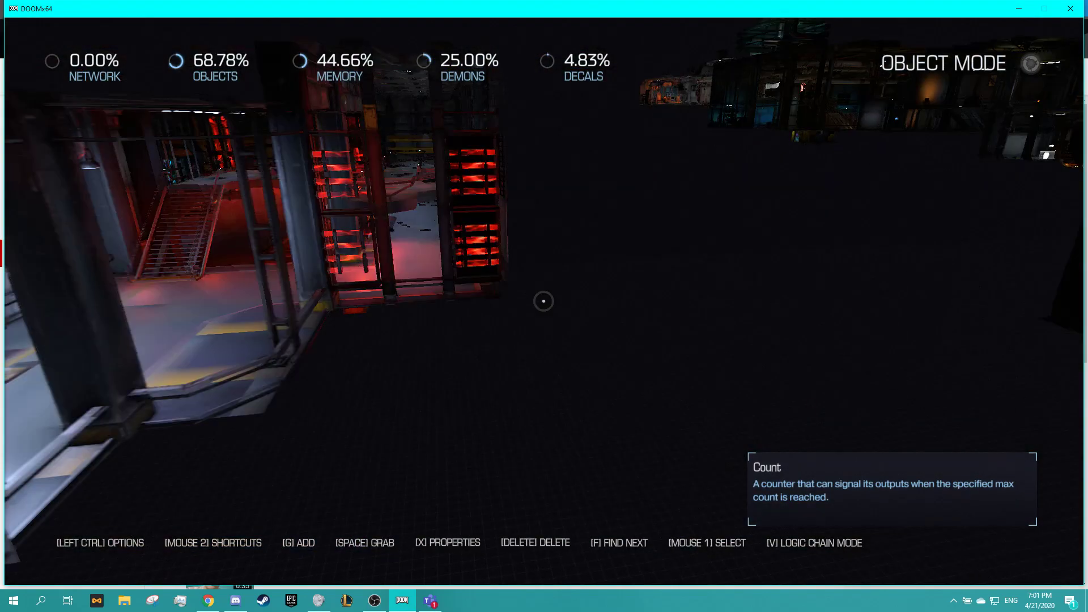
{"action": "key", "text": "w"}
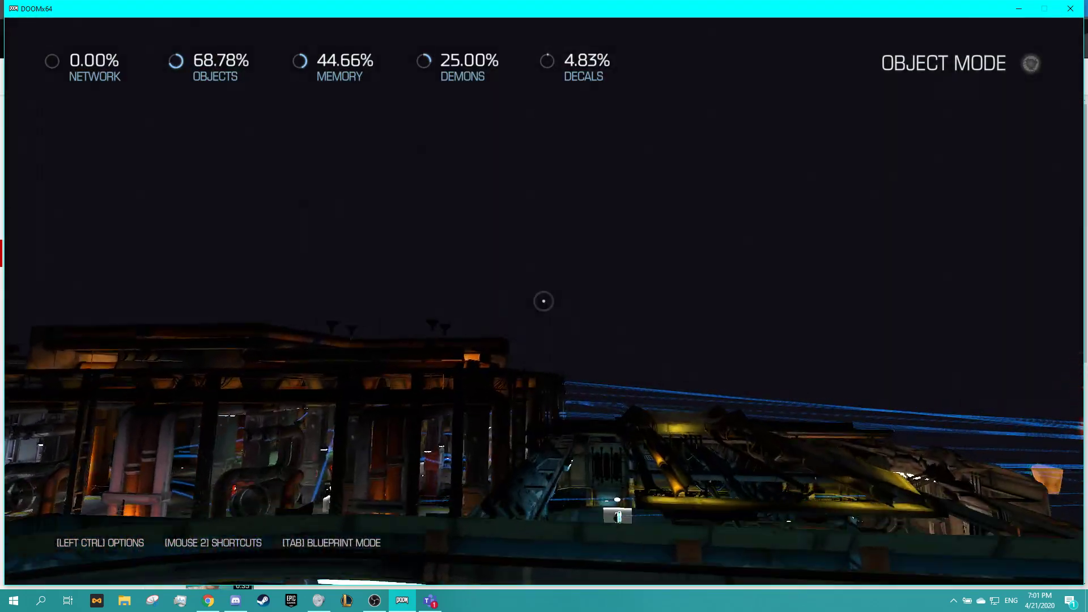
{"action": "key", "text": "w"}
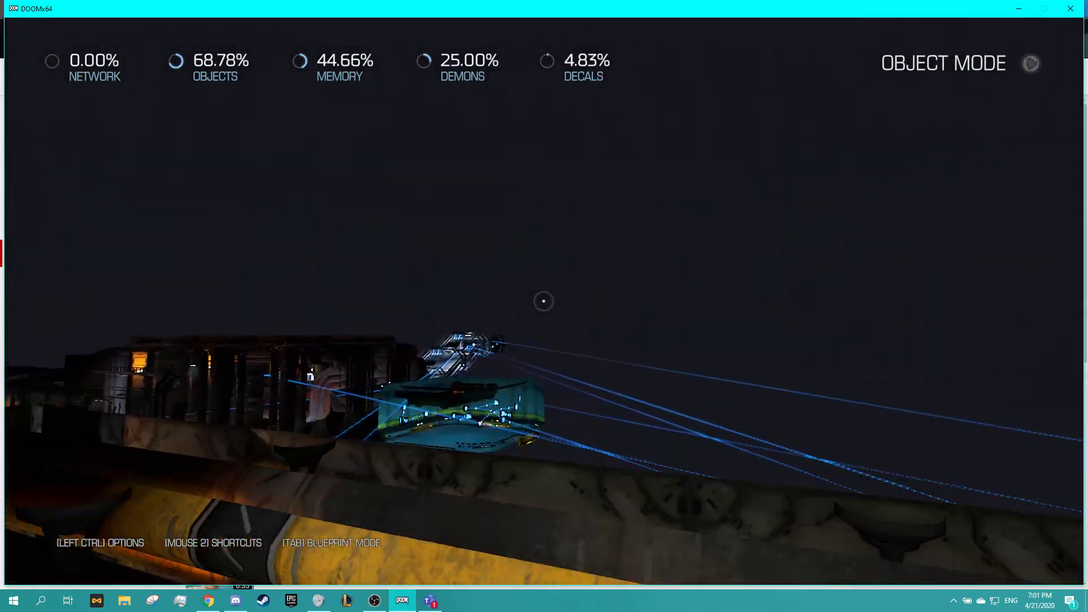
{"action": "key", "text": "w"}
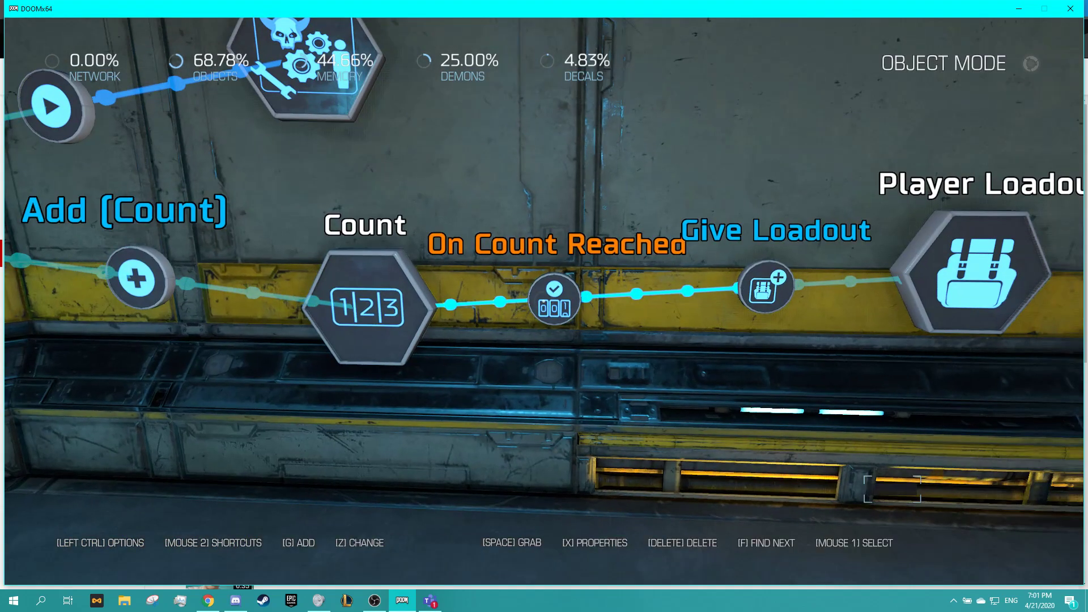
{"action": "key", "text": "w"}
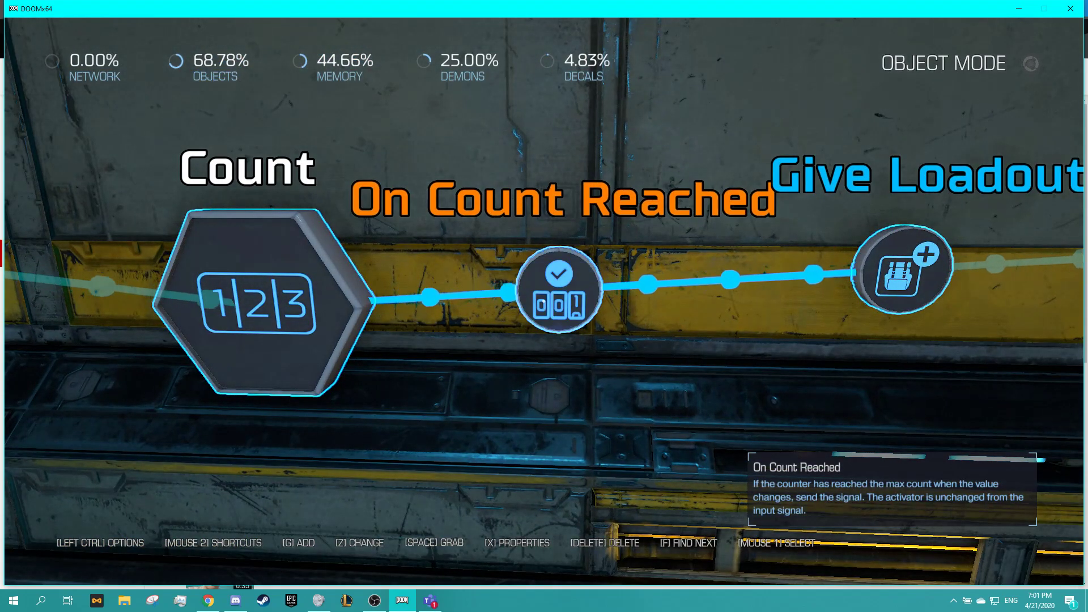
Check the properties of the Player Loadout at the end of the counter chain and close them without changes
{"action": "key", "text": "f"}
{"action": "key", "text": "x"}
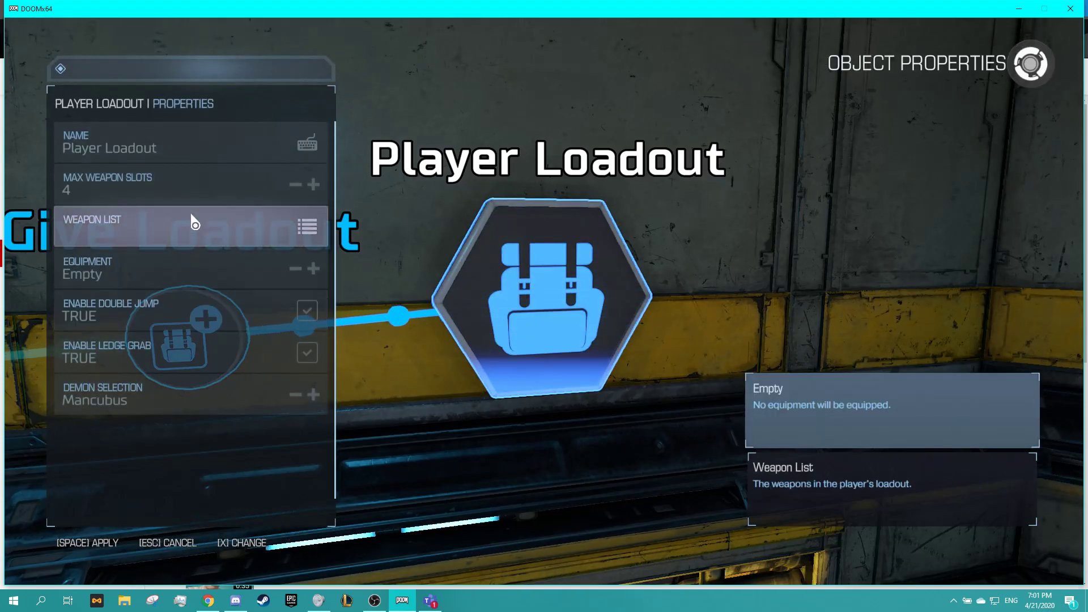
{"action": "key", "text": "Escape"}
Review the whole counter chain again, from Player Proxy through Add (Count) and Give Loadout to Player Loadout
{"action": "key", "text": "s"}
{"action": "key", "text": "w"}
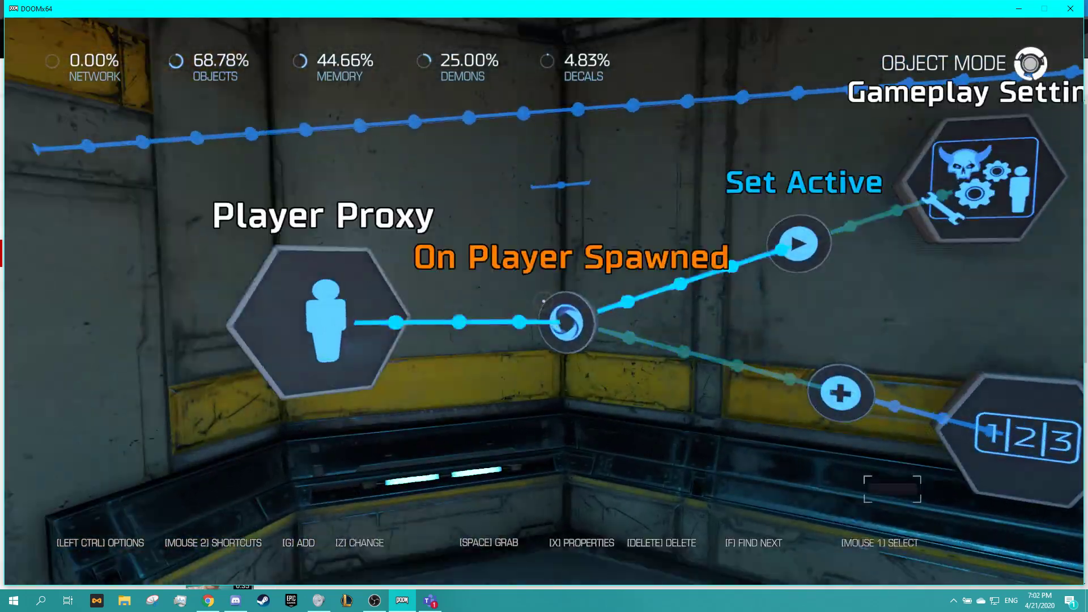
{"action": "key", "text": "w"}
{"action": "key", "text": "w"}
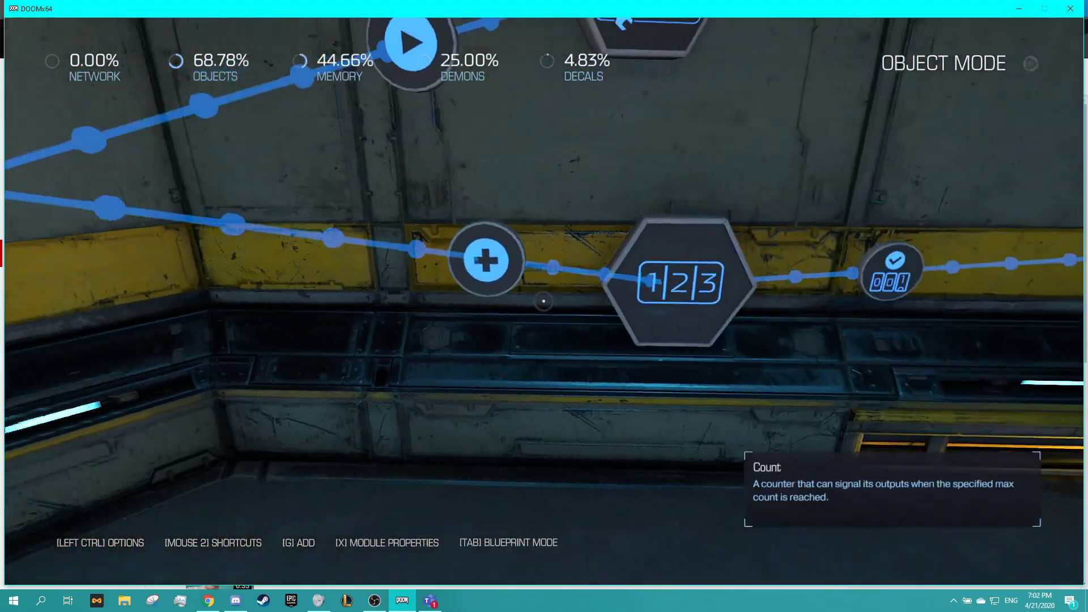
{"action": "key", "text": "w"}
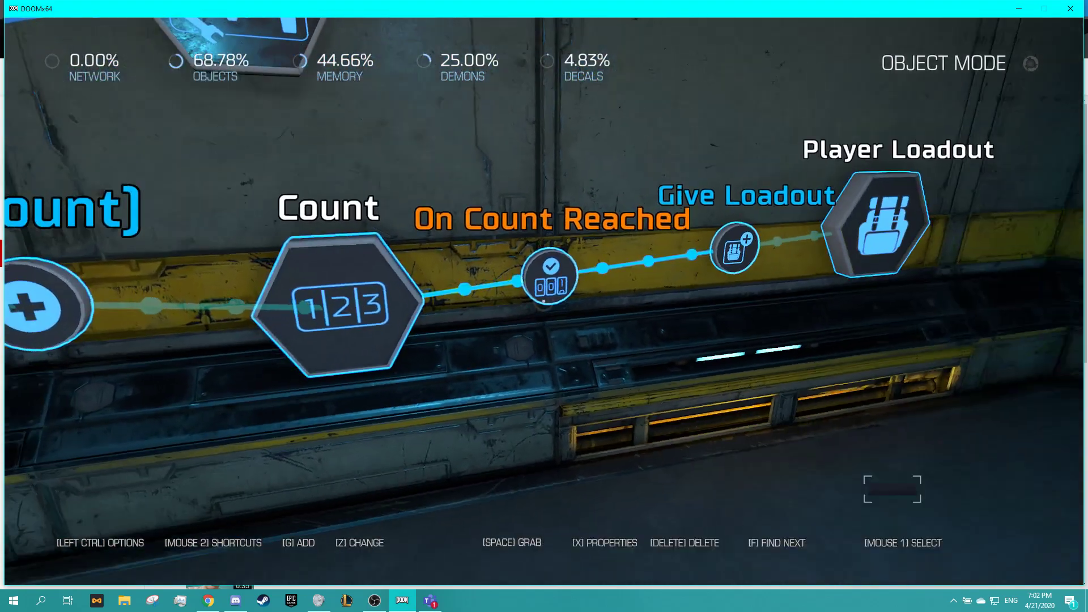
{"action": "key", "text": "f"}
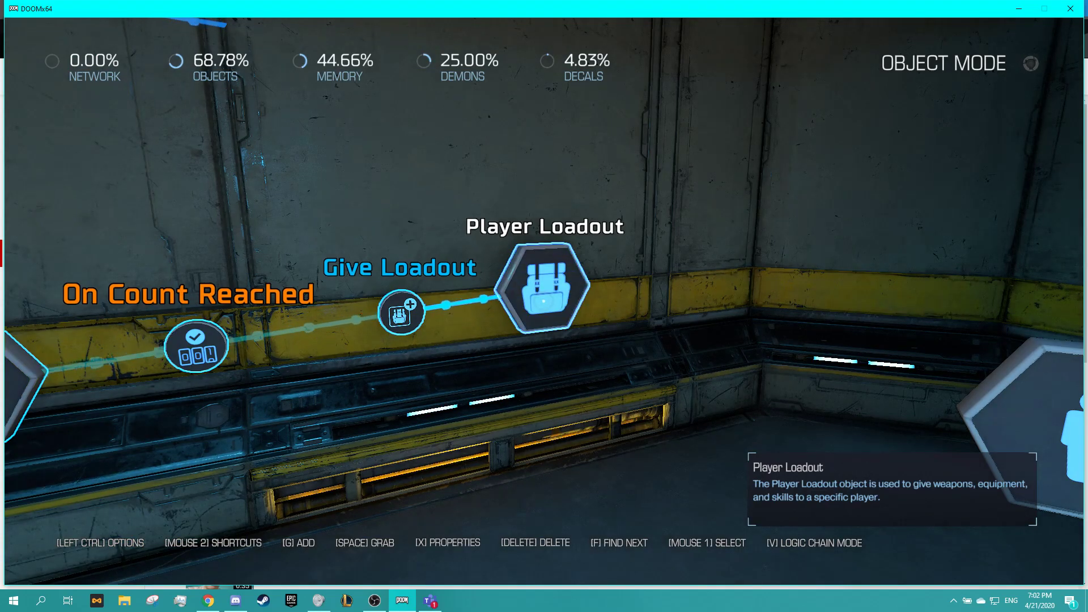
Check the Count object's Max Count property again and close its properties without changes
{"action": "key", "text": "f"}
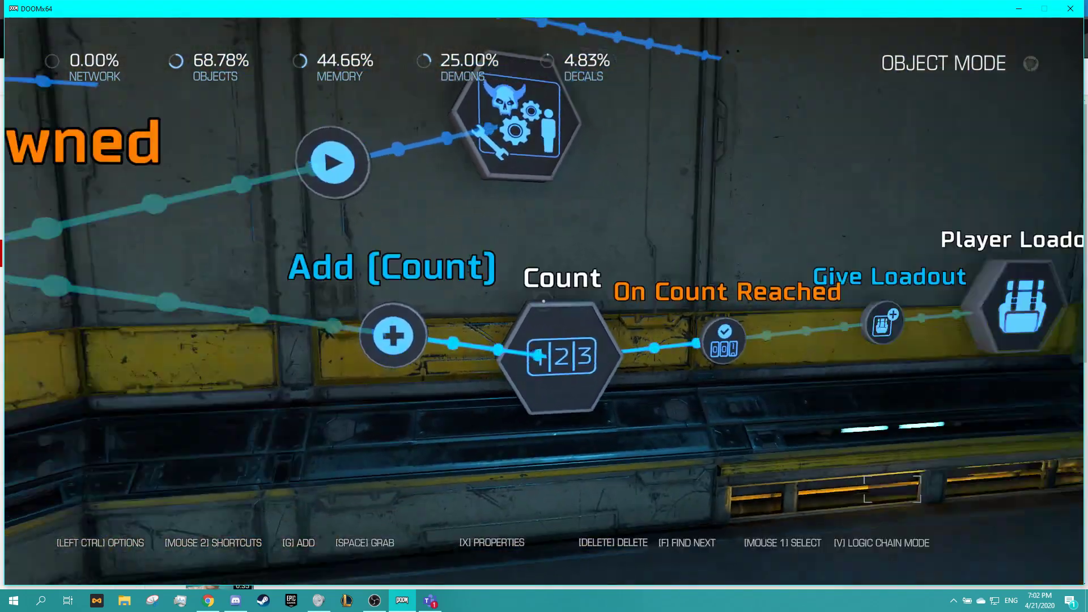
{"action": "key", "text": "w"}
{"action": "key", "text": "s"}
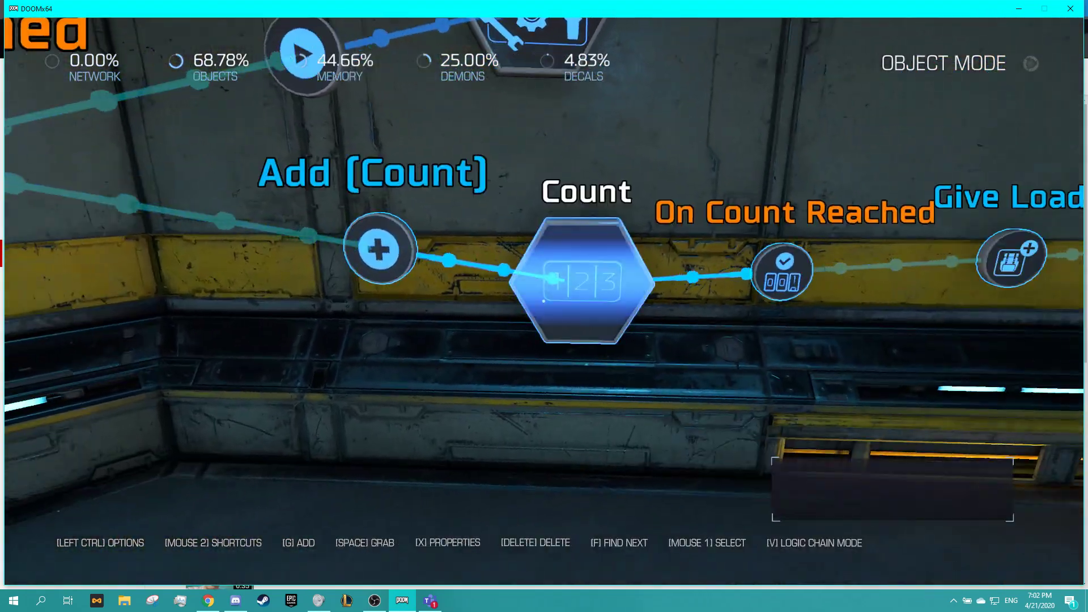
{"action": "key", "text": "x"}
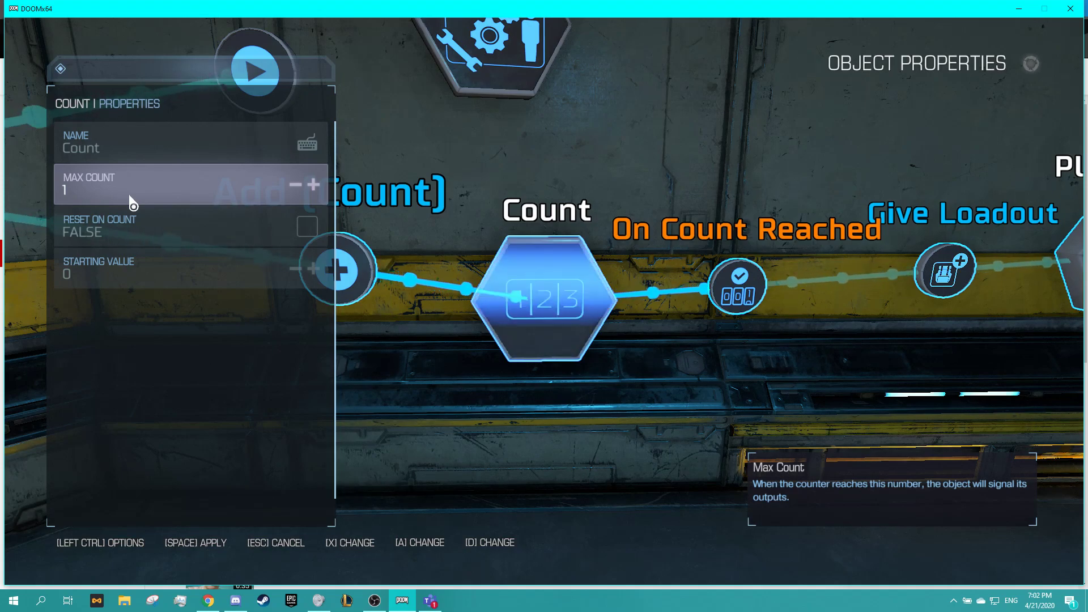
{"action": "key", "text": "Escape"}
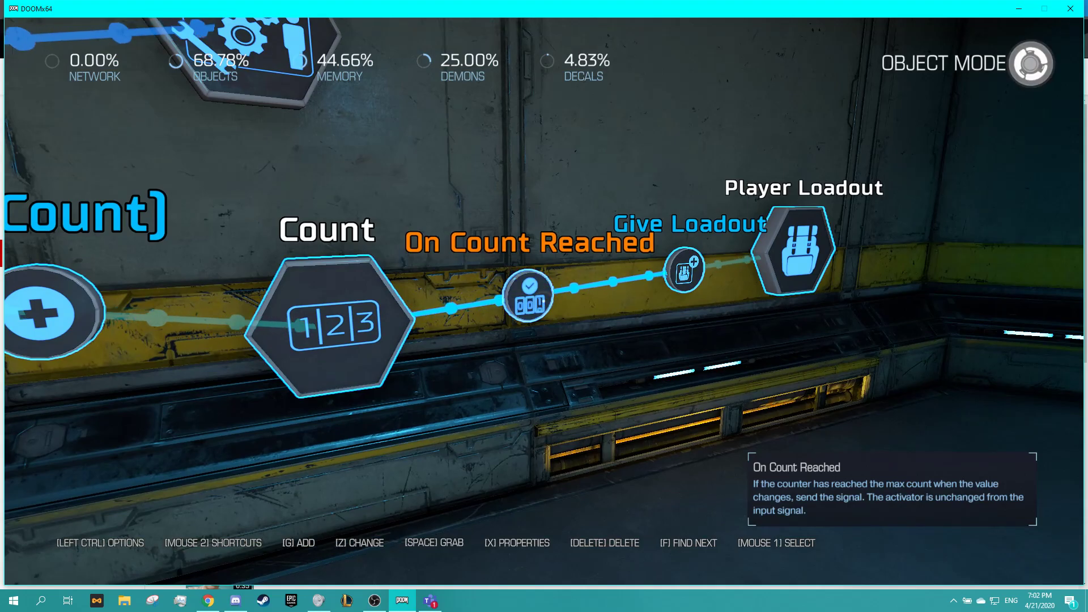
Trace the On Count Reached output to Give Loadout and Player Loadout, and review the Set Active link to Gameplay Settings
{"action": "key", "text": "d"}
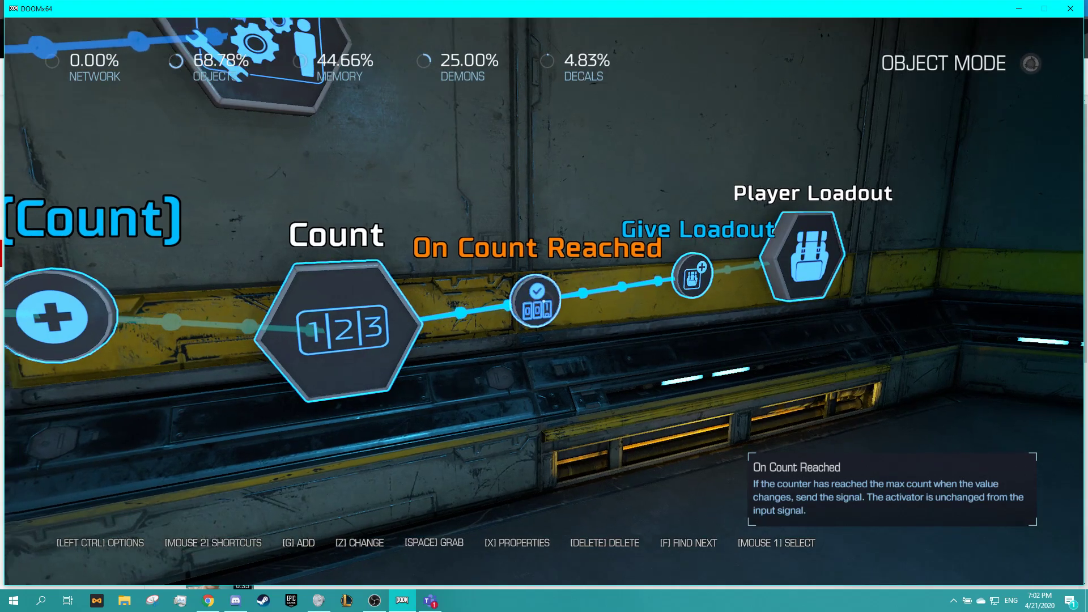
{"action": "key", "text": "w"}
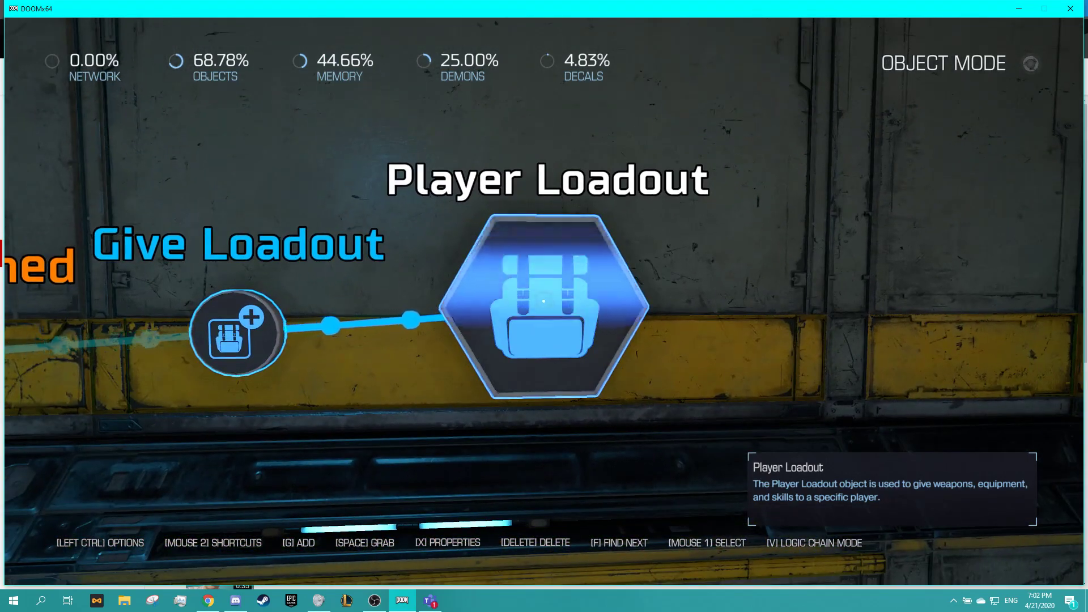
{"action": "key", "text": "w"}
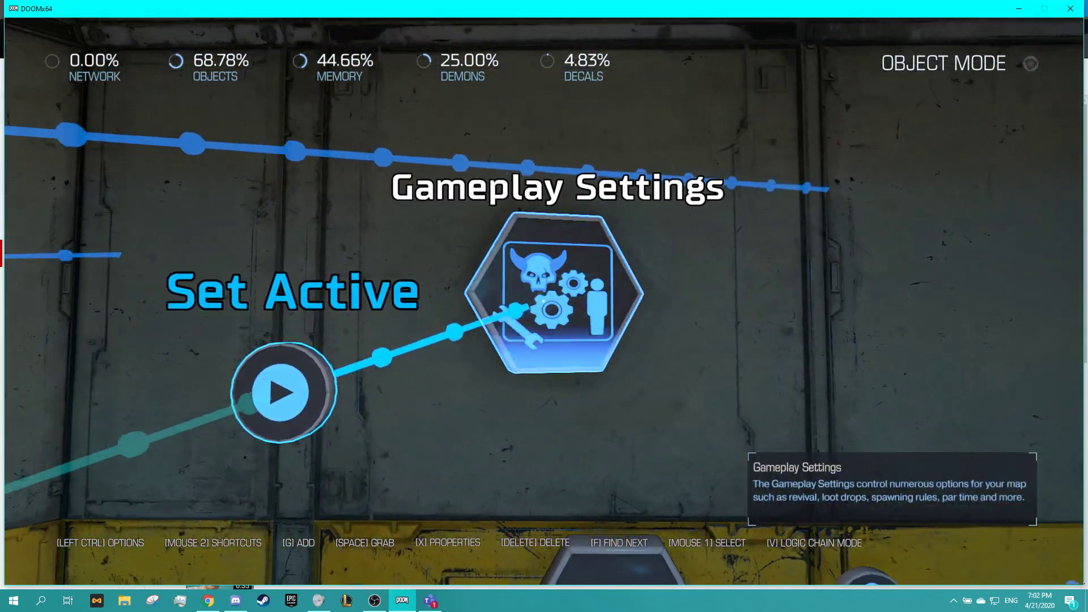
{"action": "key", "text": "s"}
{"action": "key", "text": "a"}
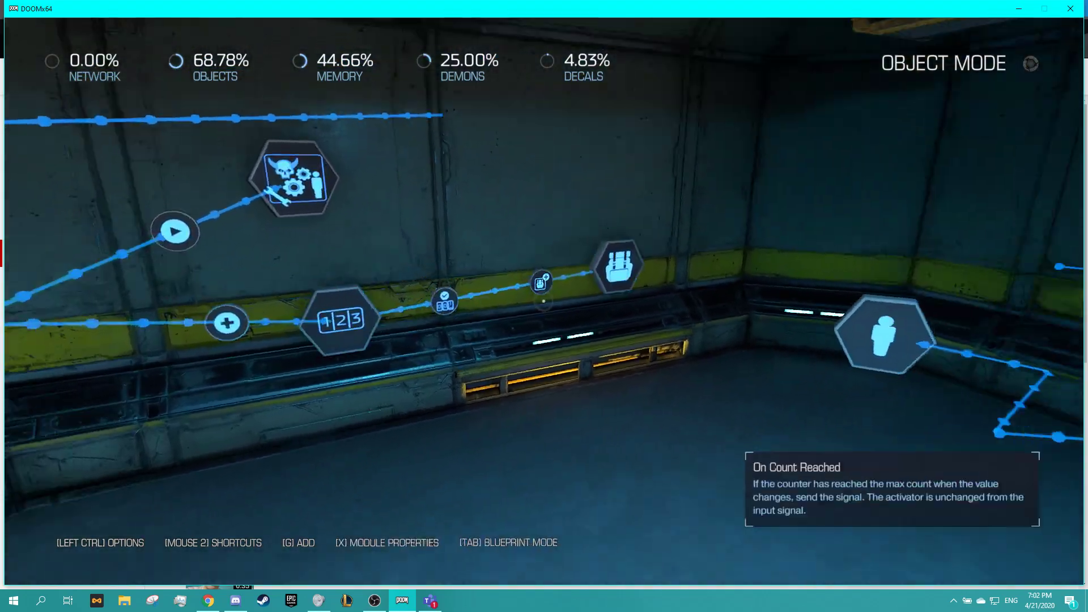
Delete the simpler example logic: the Player Proxy chain to Gameplay Settings and the second example's Gameplay Settings and Player Loadout branches
{"action": "key", "text": "a"}
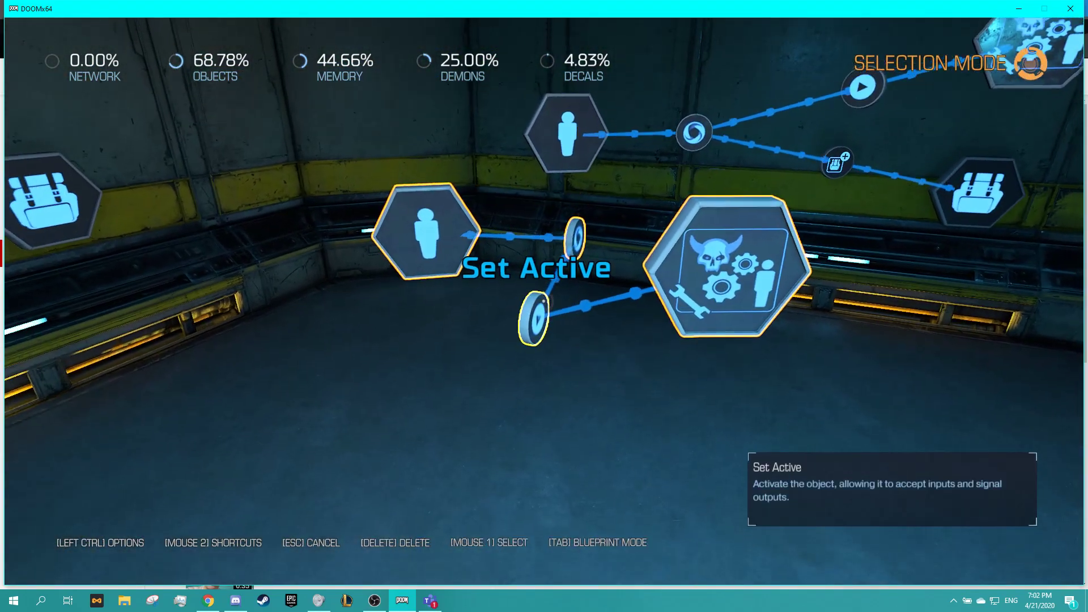
{"action": "key", "text": "w"}
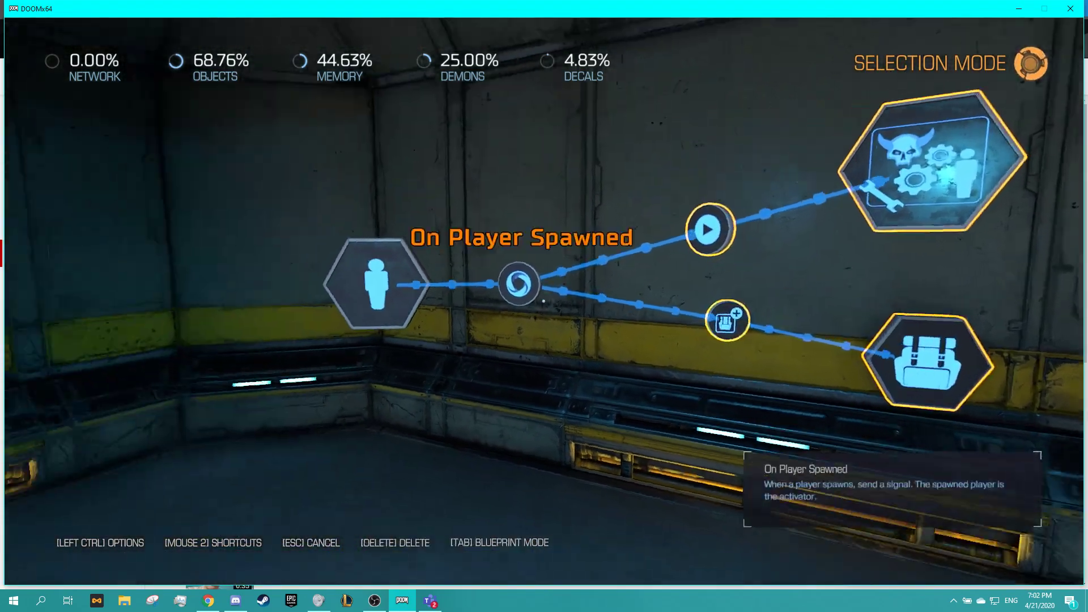
{"action": "key", "text": "Escape"}
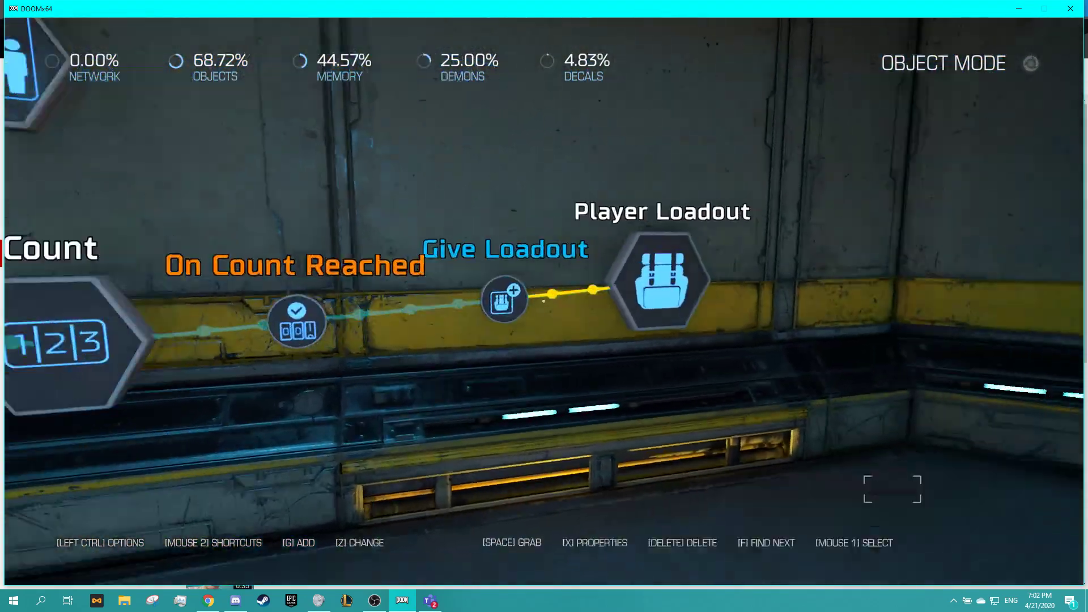
Check the Player Loadout's Weapon List in its properties, close it without changes and dismiss the Steam connection notice
{"action": "key", "text": "x"}
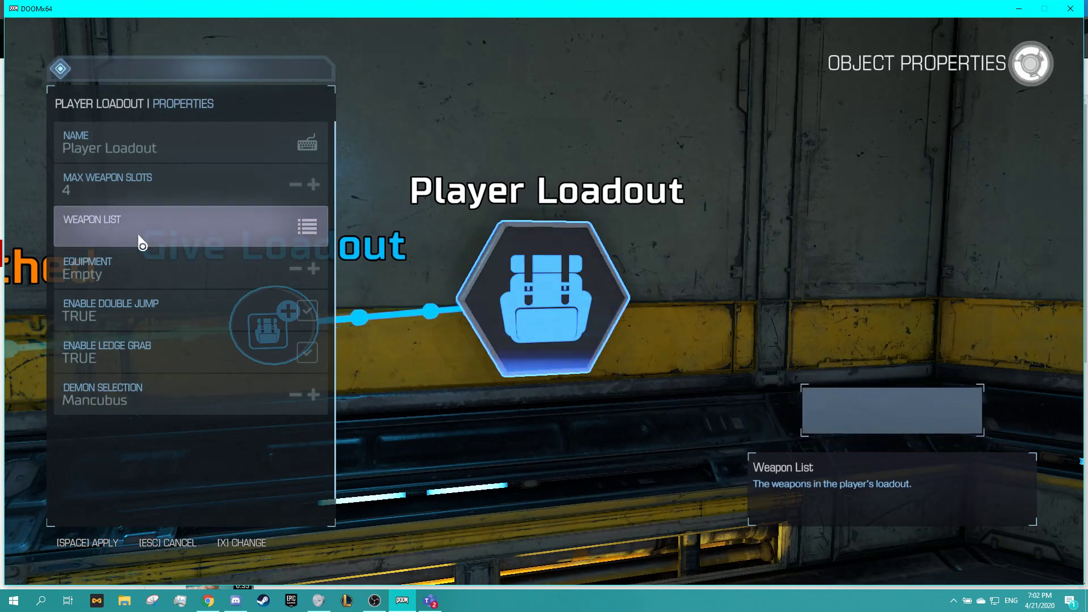
{"action": "left_click", "coordinate": [145, 243]}
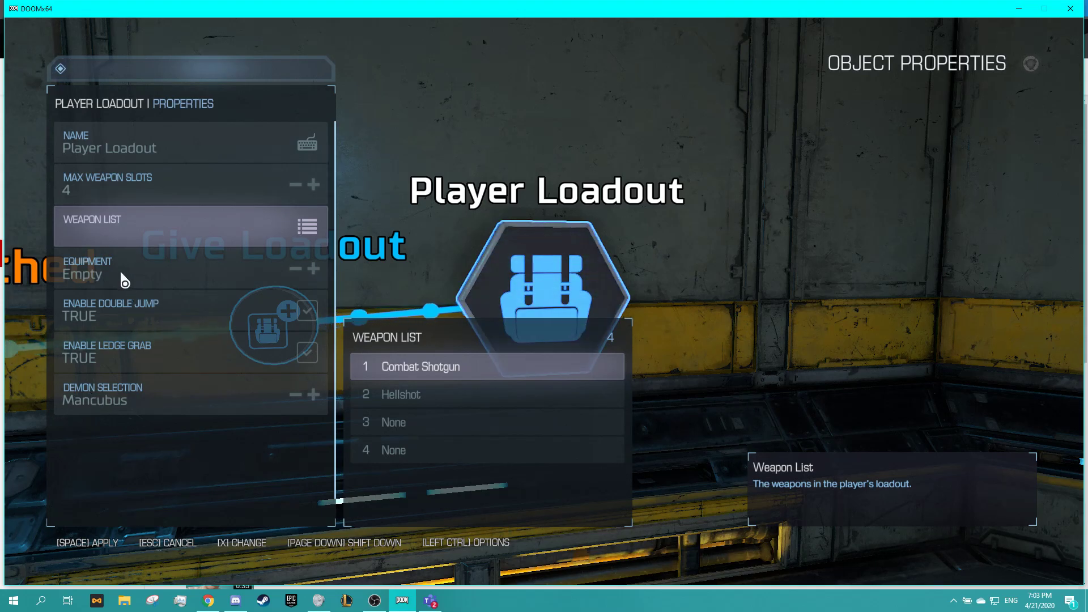
{"action": "key", "text": "Escape"}
{"action": "key", "text": "Escape"}
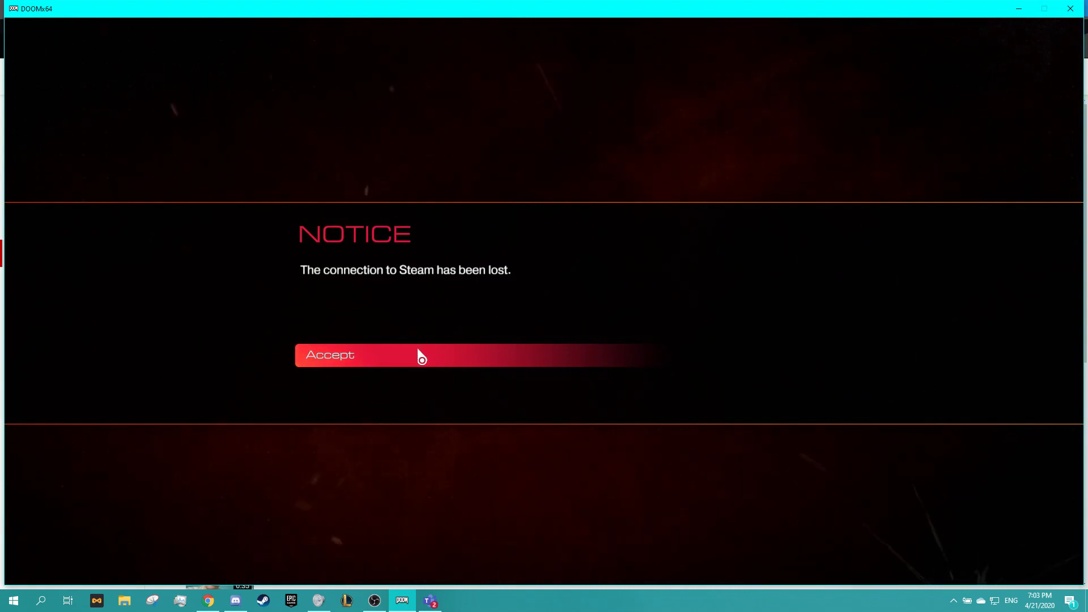
{"action": "left_click", "coordinate": [419, 355]}
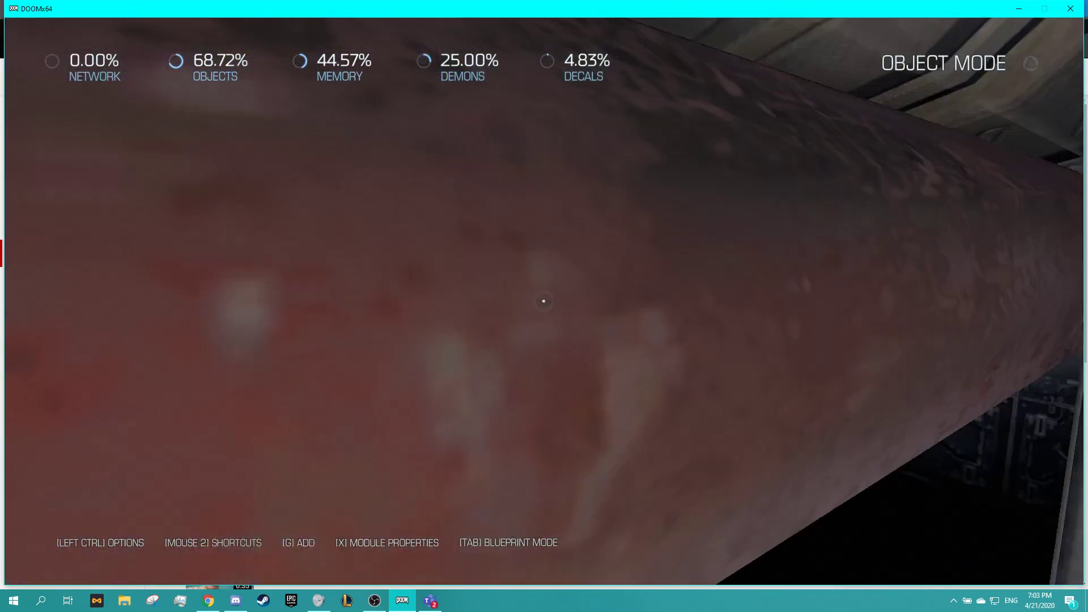
Add a BFG from the Weapons category and place it on the walkway floor beside the yellow edge stripe
{"action": "key", "text": "w"}
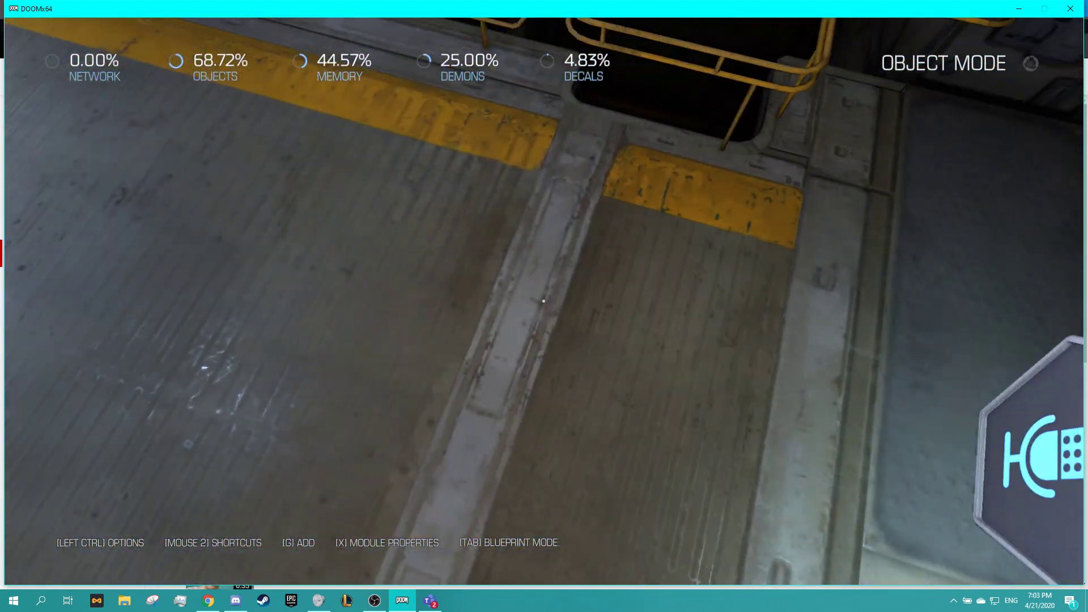
{"action": "key", "text": "g"}
{"action": "key", "text": "q"}
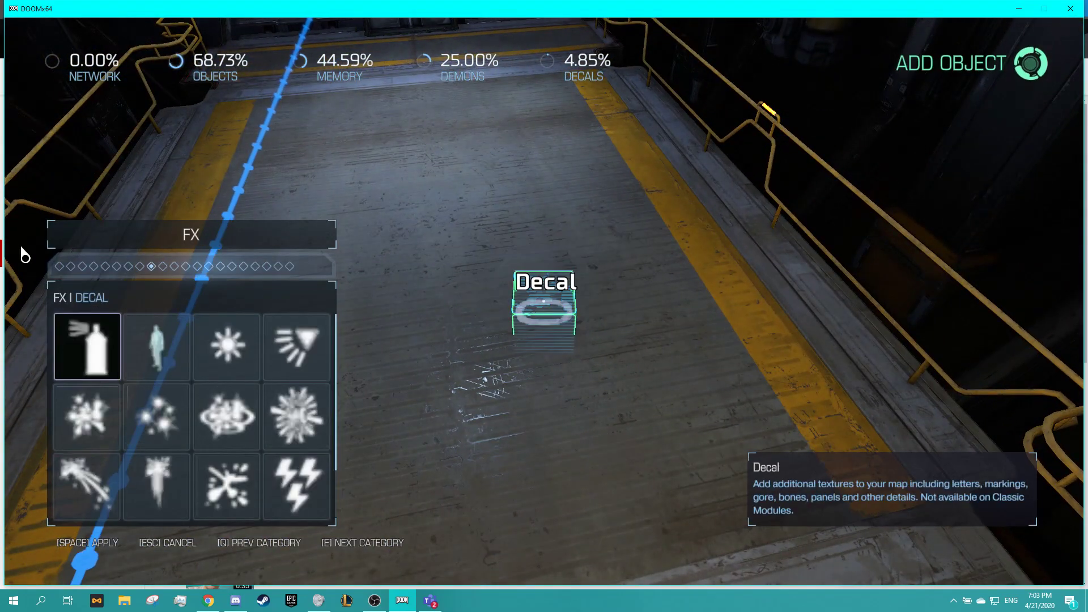
{"action": "key", "text": "q"}
{"action": "key", "text": "q"}
{"action": "key", "text": "q"}
{"action": "key", "text": "q"}
{"action": "key", "text": "q"}
{"action": "key", "text": "q"}
{"action": "key", "text": "q"}
{"action": "key", "text": "q"}
{"action": "key", "text": "q"}
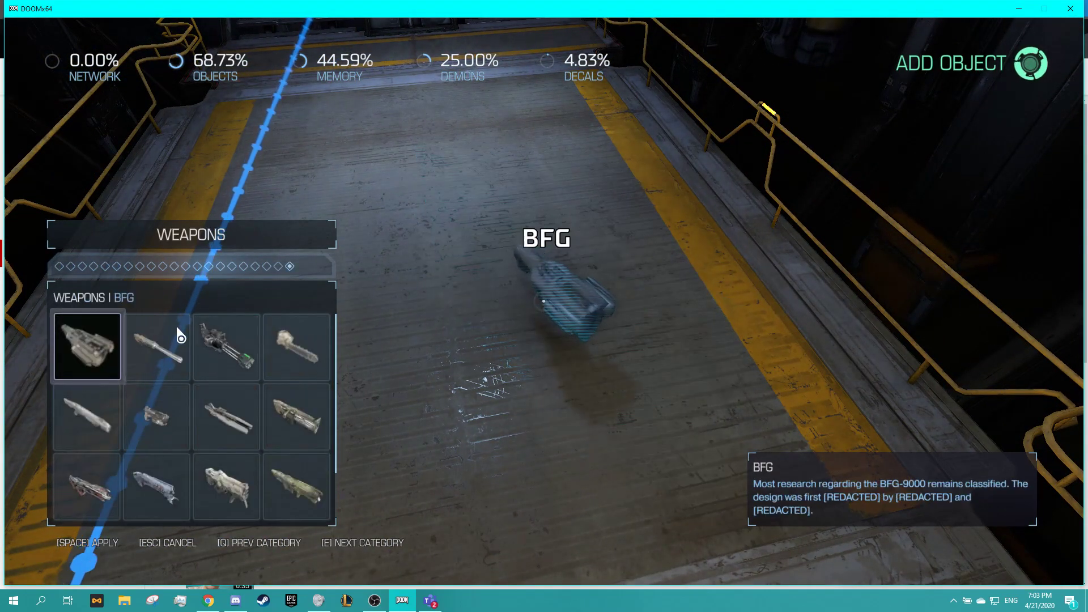
{"action": "key", "text": "space"}
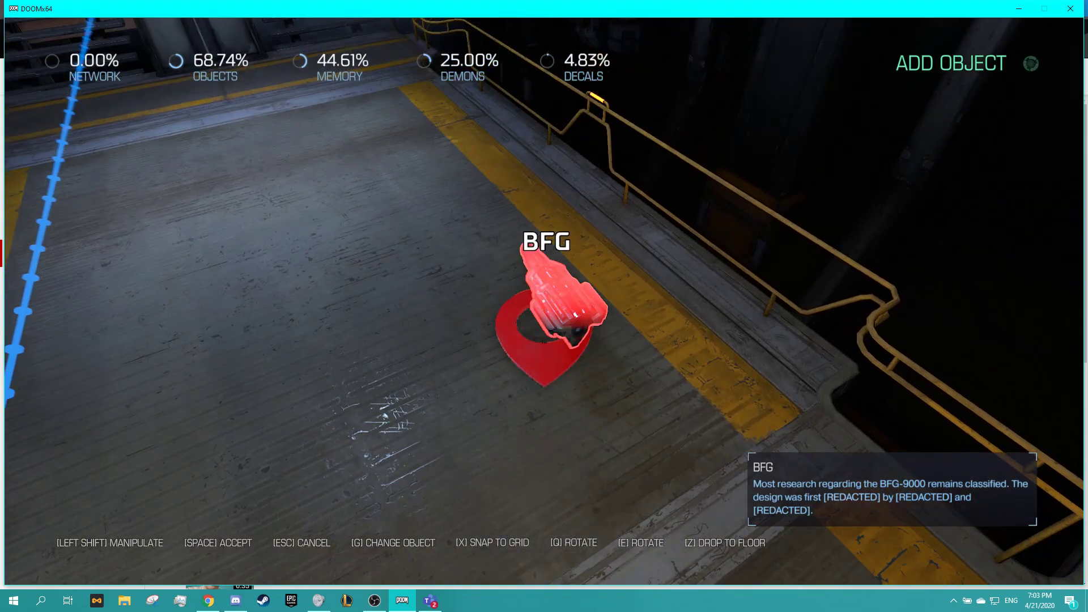
{"action": "key", "text": "space"}
Playtest the map and try switching weapons after spawning to check the starting loadout
{"action": "key", "text": "Escape"}
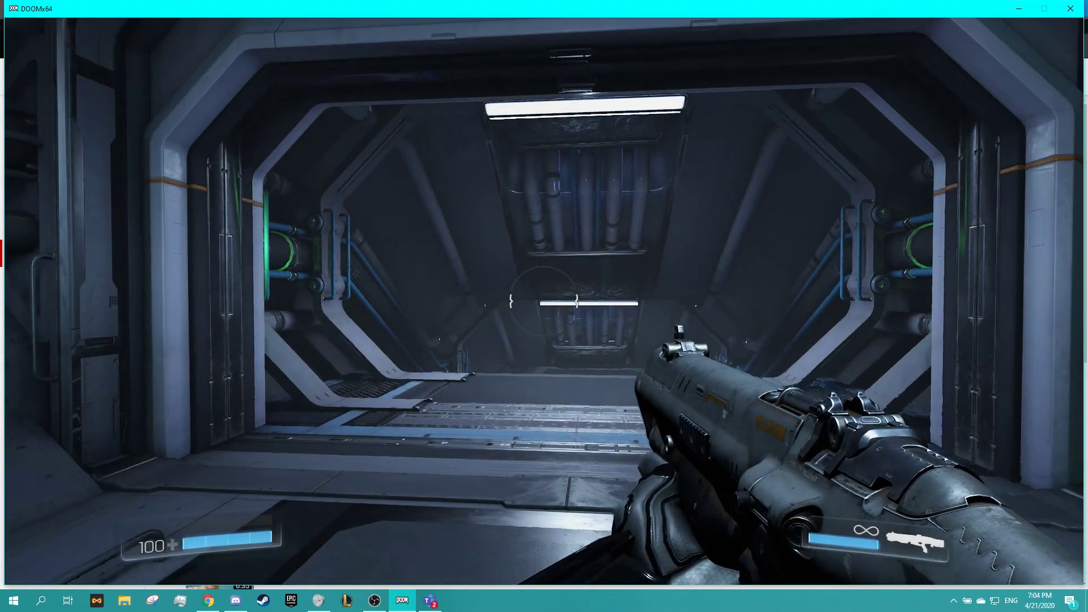
{"action": "key", "text": "q"}
{"action": "key", "text": "q"}
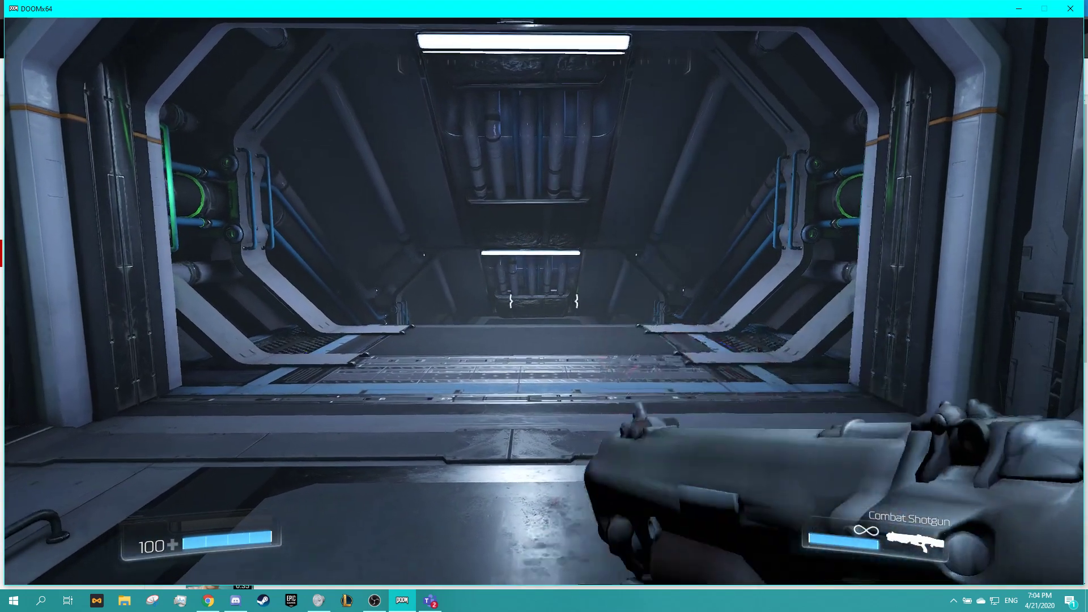
{"action": "key", "text": "w"}
{"action": "key", "text": "q"}
{"action": "key", "text": "q"}
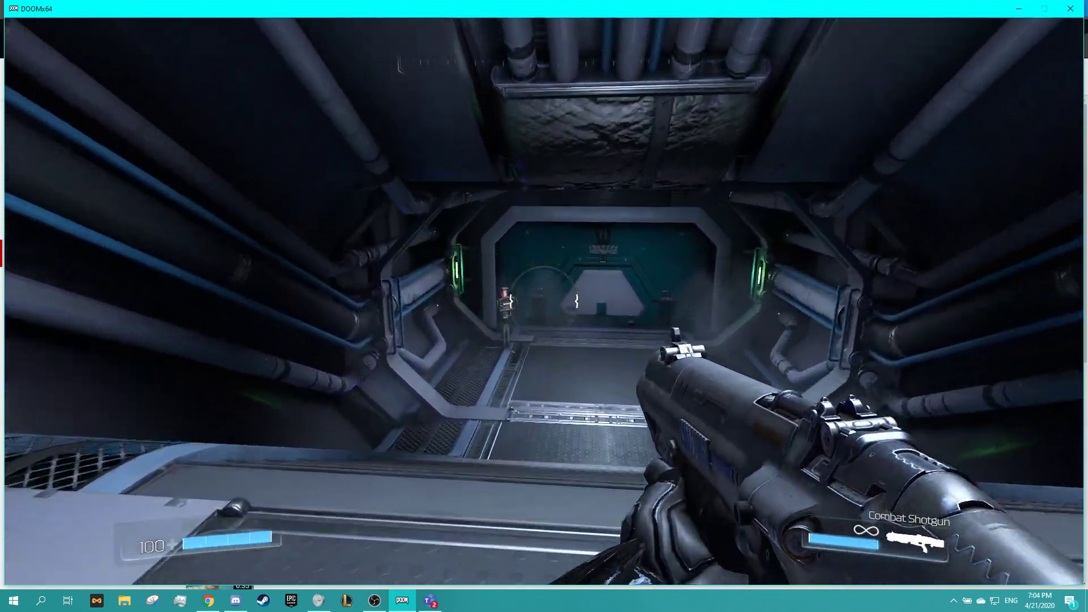
Open the door to the Lower Section at the Door Lock terminal and go to the BFG on the walkway
{"action": "key", "text": "w"}
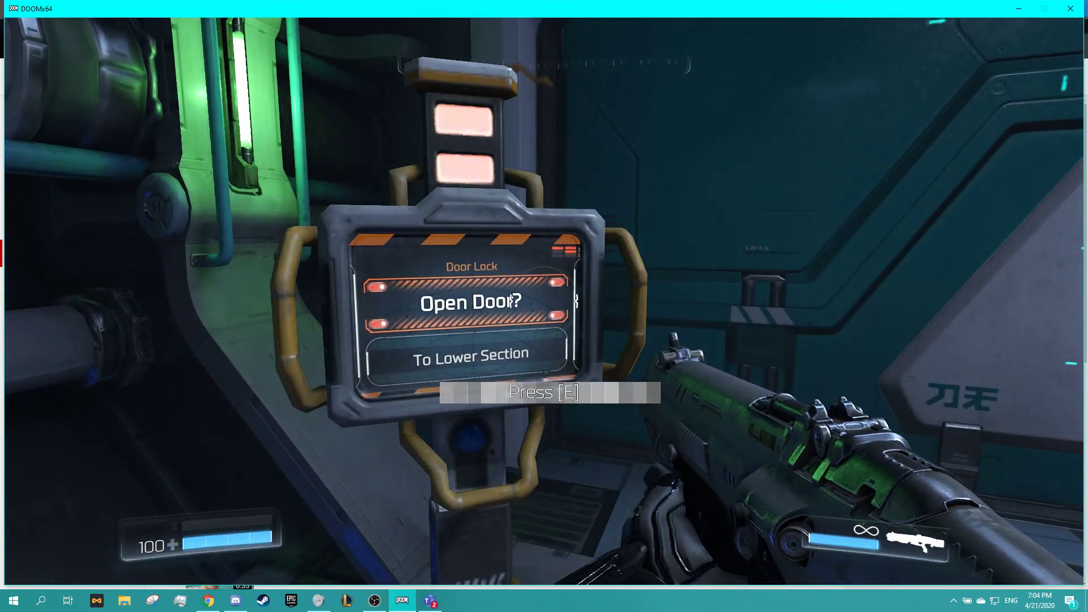
{"action": "key", "text": "e"}
{"action": "key", "text": "s"}
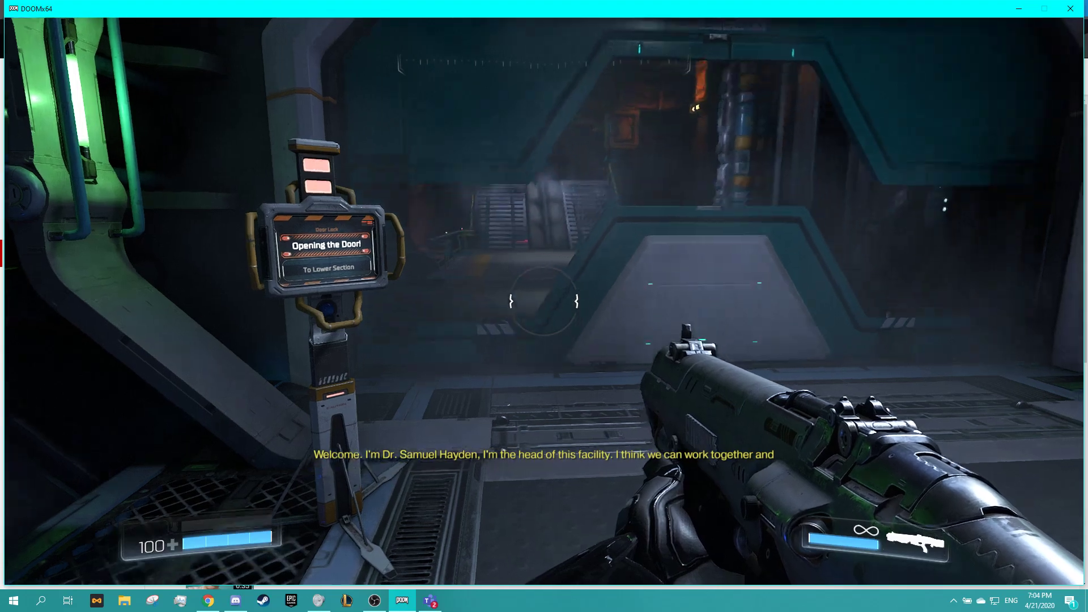
{"action": "key", "text": "w"}
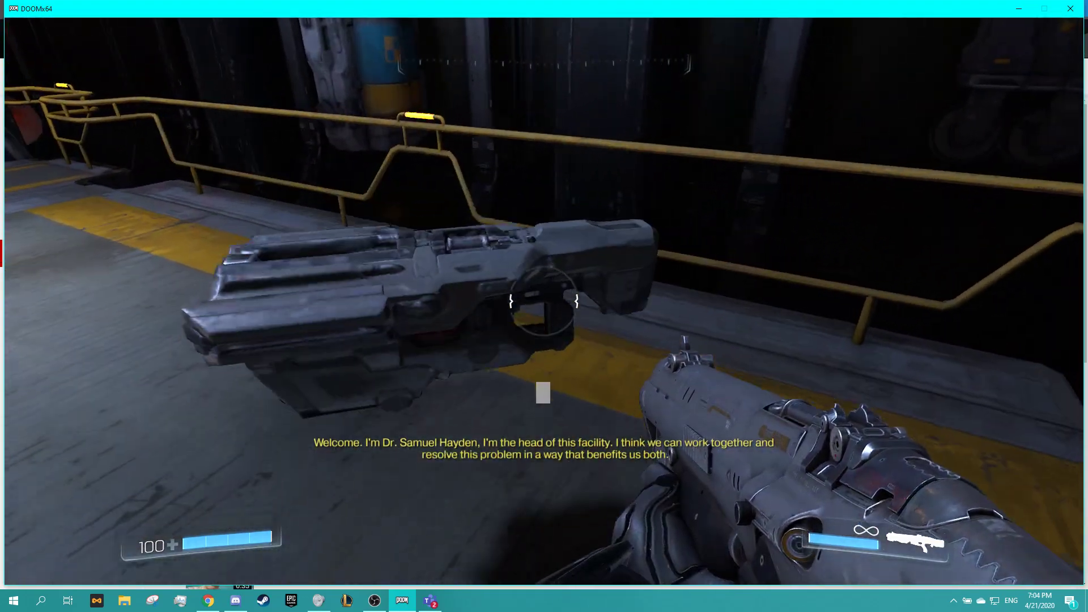
Pick up the BFG, switch weapons and go over the walkway's edge to test the respawn inventory
{"action": "key", "text": "e"}
{"action": "key", "text": "q"}
{"action": "key", "text": "w"}
{"action": "key", "text": "q"}
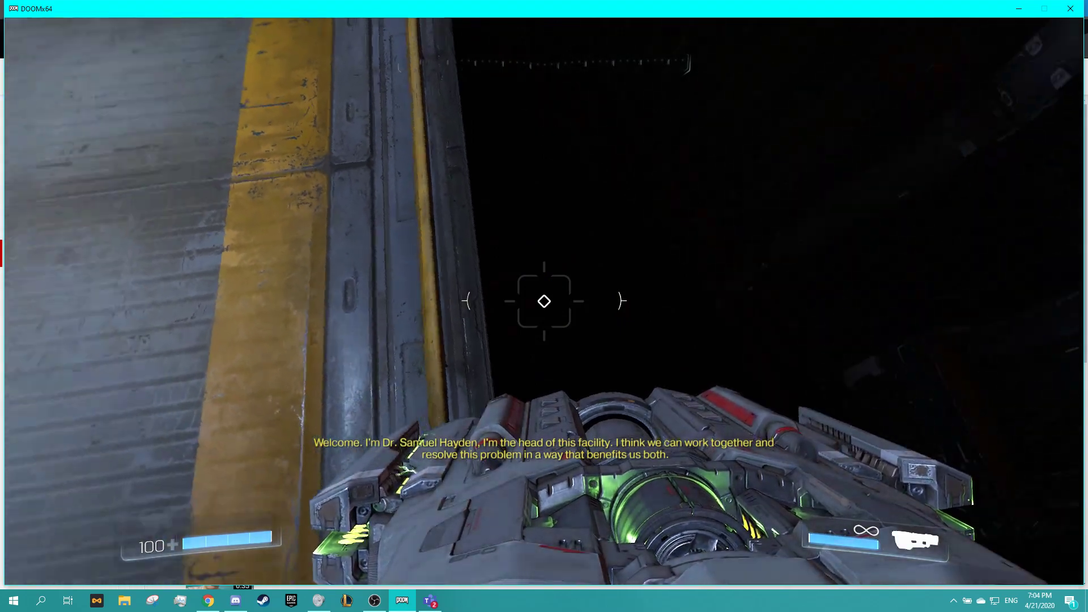
End the playtest, return to the SnapMap editor and close the editor menu
{"action": "key", "text": "Escape"}
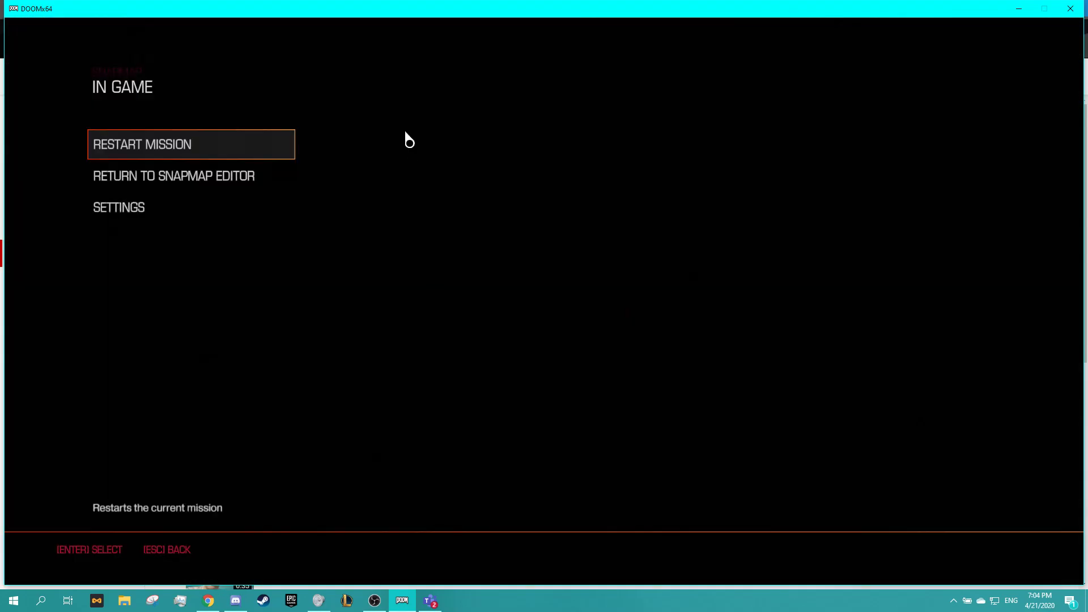
{"action": "left_click", "coordinate": [171, 187]}
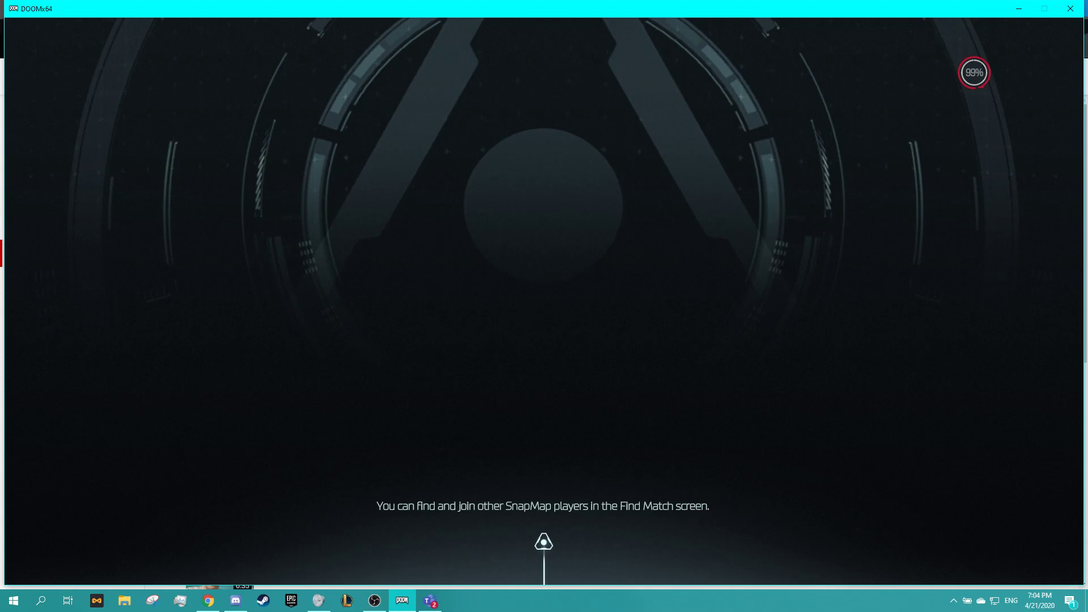
{"action": "key", "text": "q"}
{"action": "key", "text": "Escape"}
{"action": "key", "text": "Escape"}
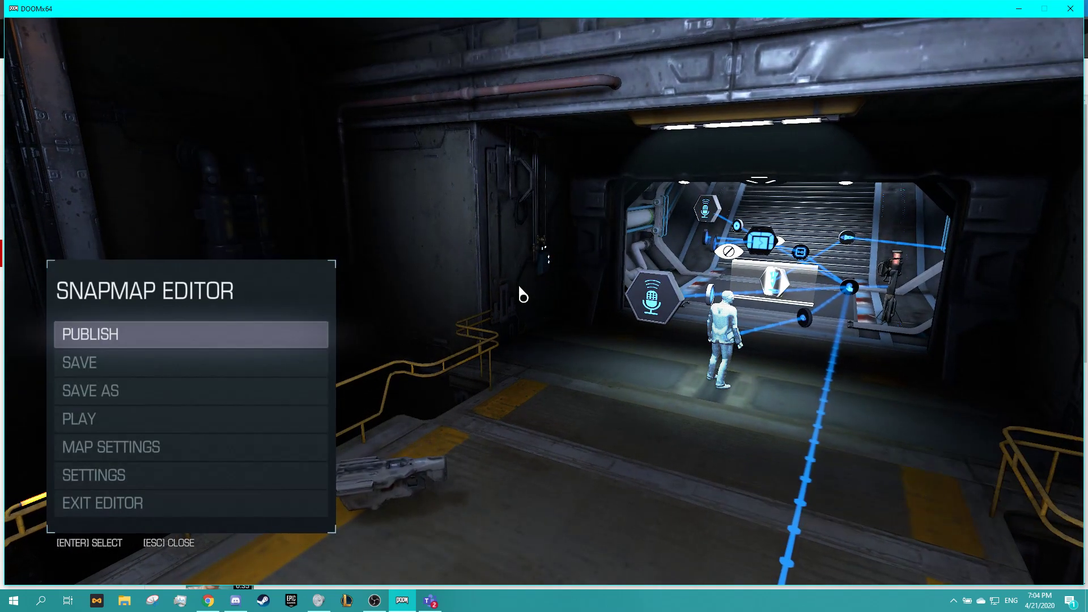
{"action": "key", "text": "Escape"}
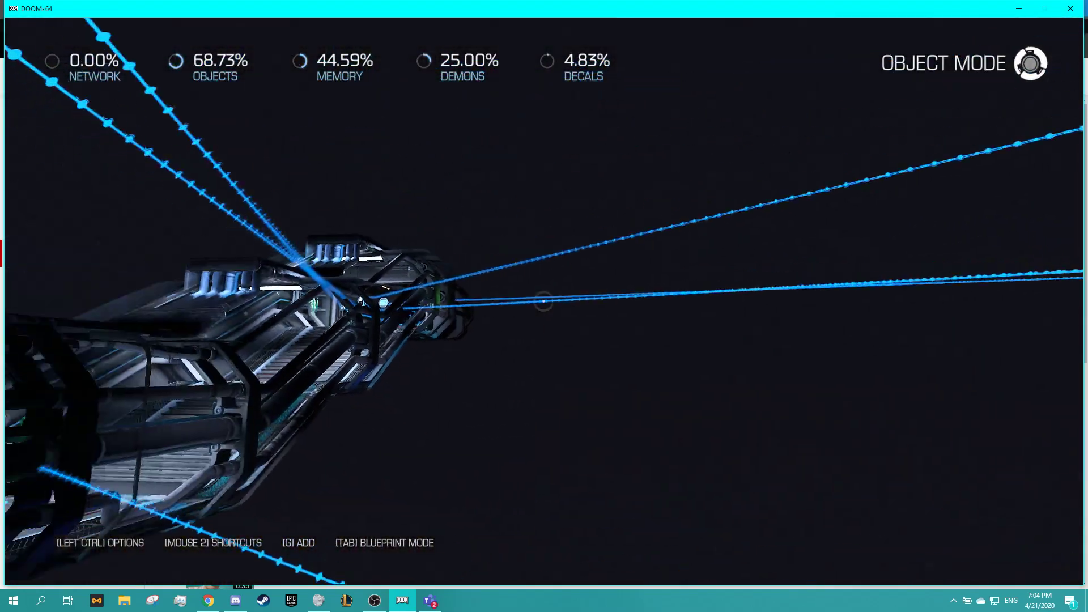
Examine the linked spawn logic nodes in the teal room that holds the player and gameplay settings objects
{"action": "key", "text": "s"}
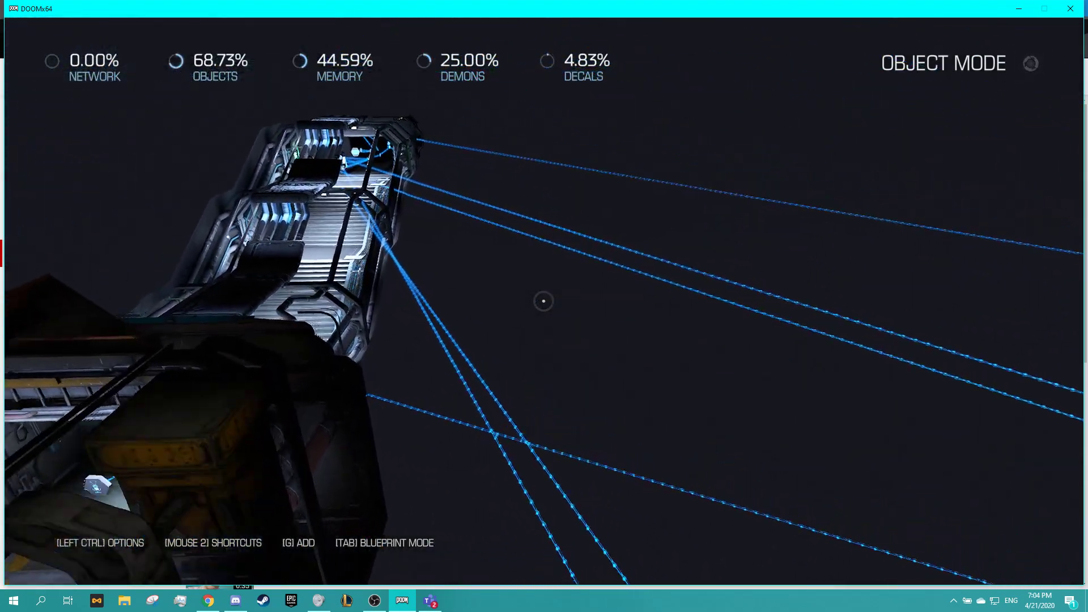
{"action": "key", "text": "w"}
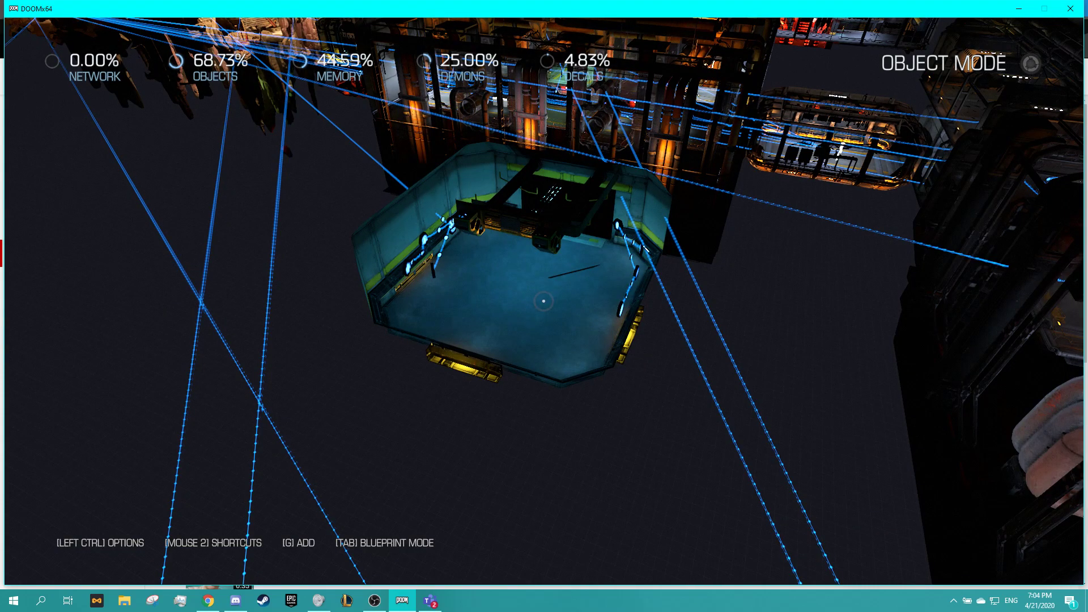
{"action": "key", "text": "w"}
{"action": "right_click", "coordinate": [544, 301]}
{"action": "right_click", "coordinate": [543, 301]}
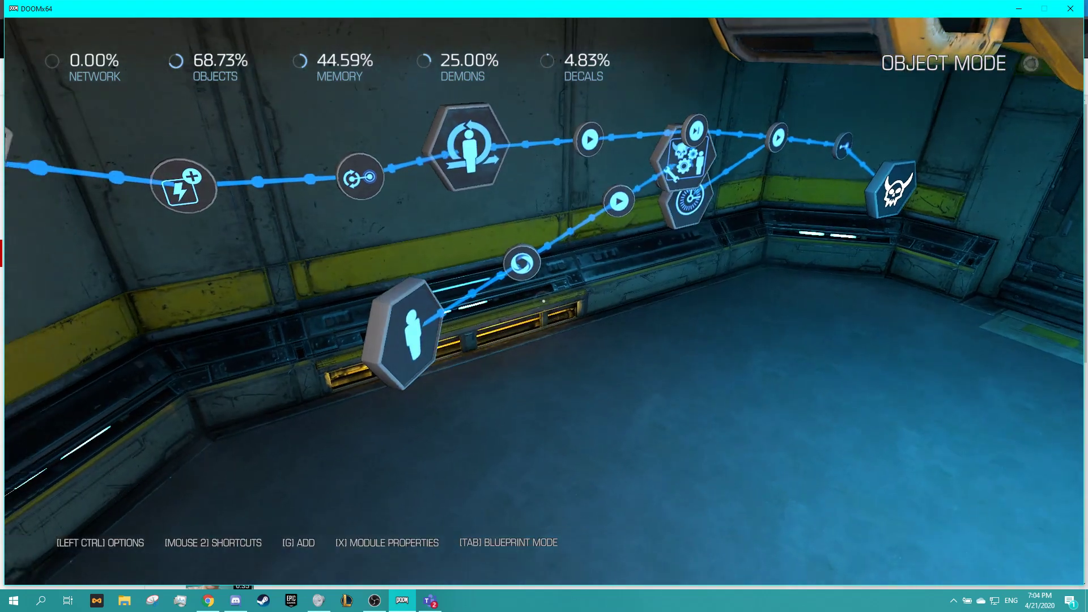
{"action": "key", "text": "w"}
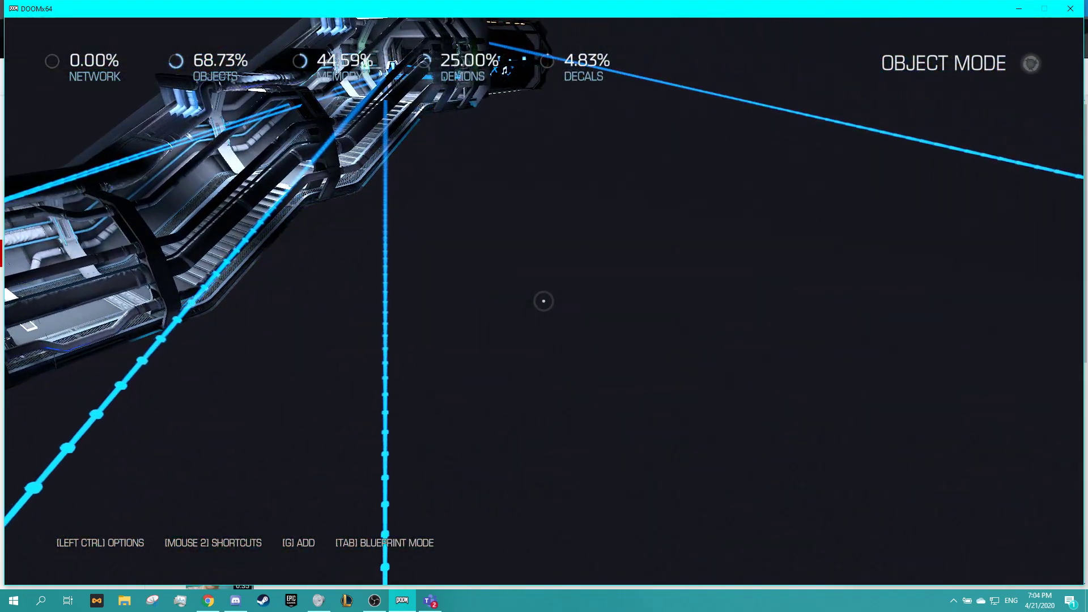
Turn God Mode off in the editor settings, apply the change and close the editor menu
{"action": "right_click", "coordinate": [544, 301]}
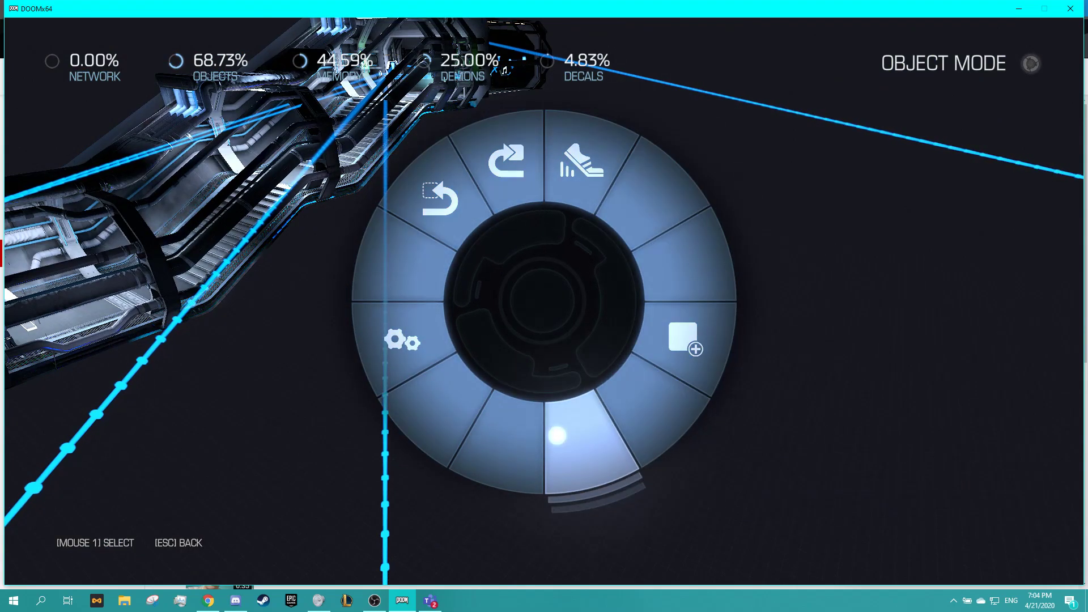
{"action": "right_click_drag", "start_coordinate": [557, 436], "coordinate": [385, 340]}
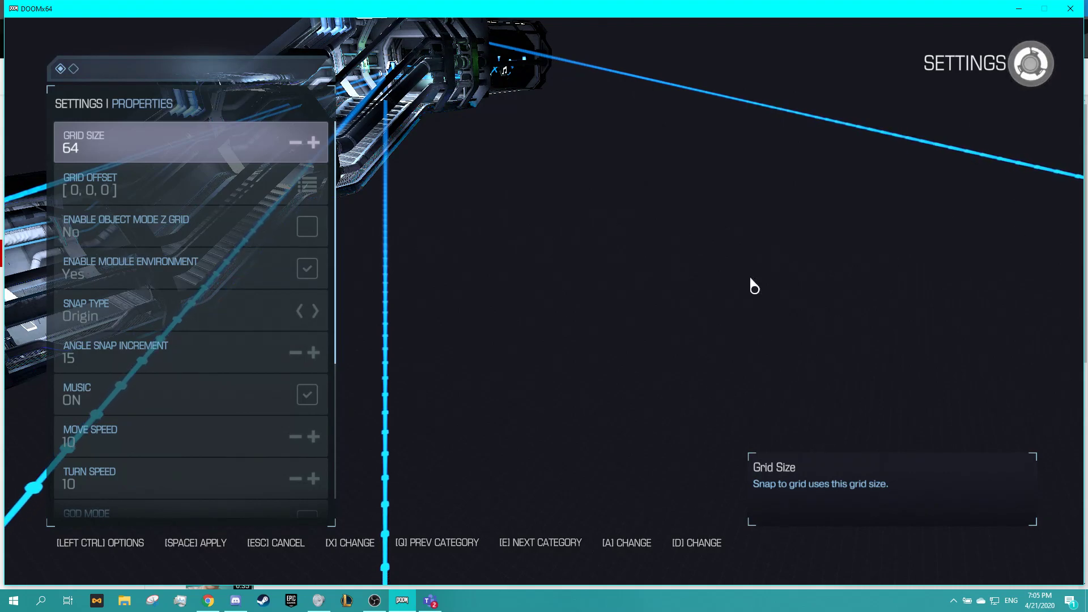
{"action": "scroll", "coordinate": [154, 312], "scroll_direction": "down", "scroll_amount": 5}
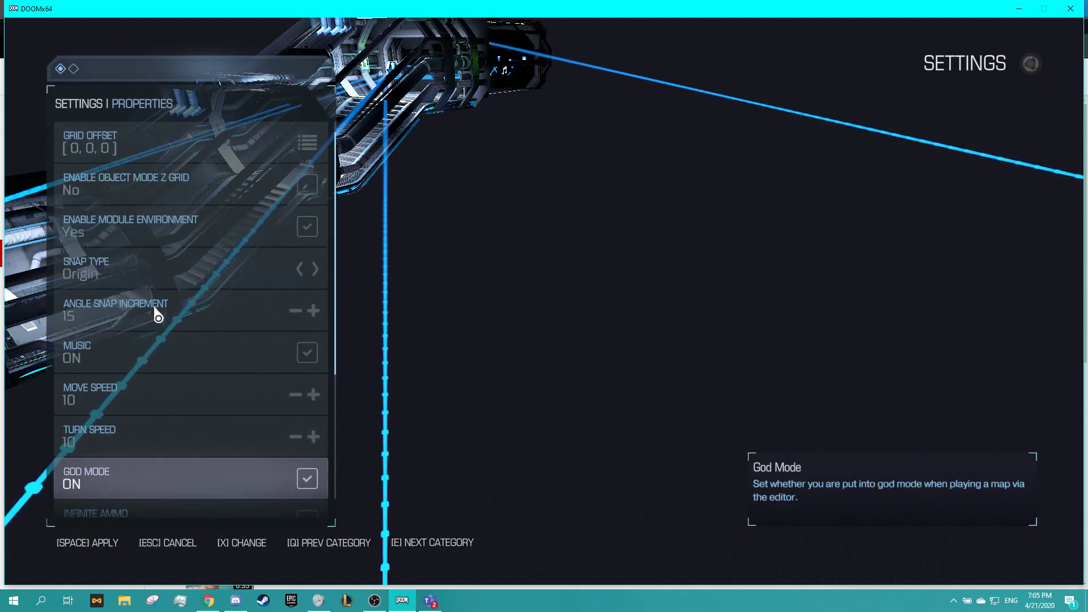
{"action": "scroll", "coordinate": [155, 312], "scroll_direction": "up", "scroll_amount": 2}
{"action": "scroll", "coordinate": [155, 312], "scroll_direction": "down", "scroll_amount": 3}
{"action": "scroll", "coordinate": [154, 312], "scroll_direction": "up", "scroll_amount": 2}
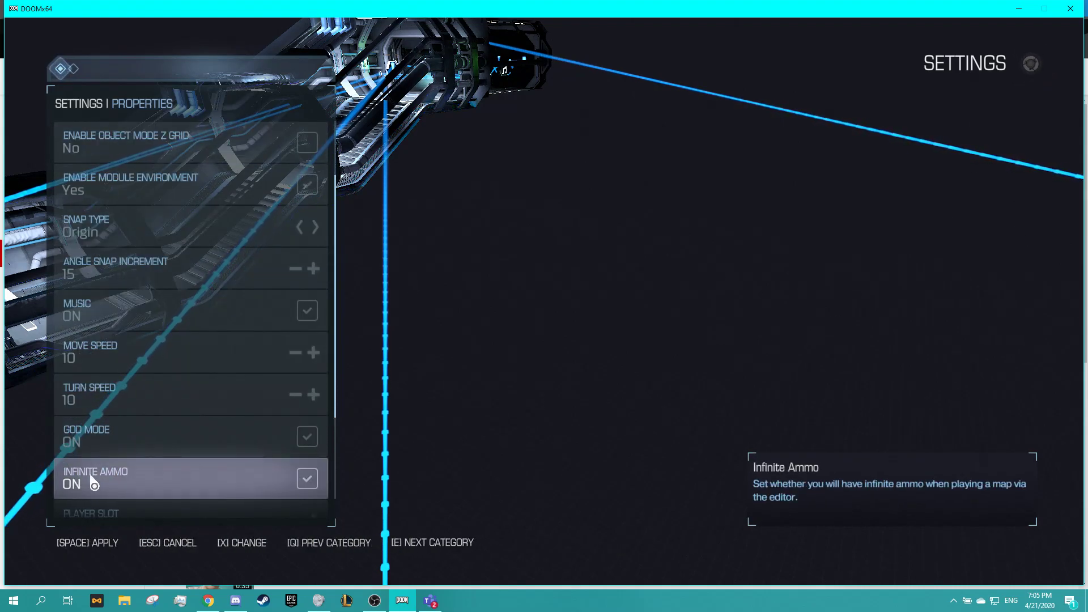
{"action": "scroll", "coordinate": [170, 470], "scroll_direction": "down", "scroll_amount": 1}
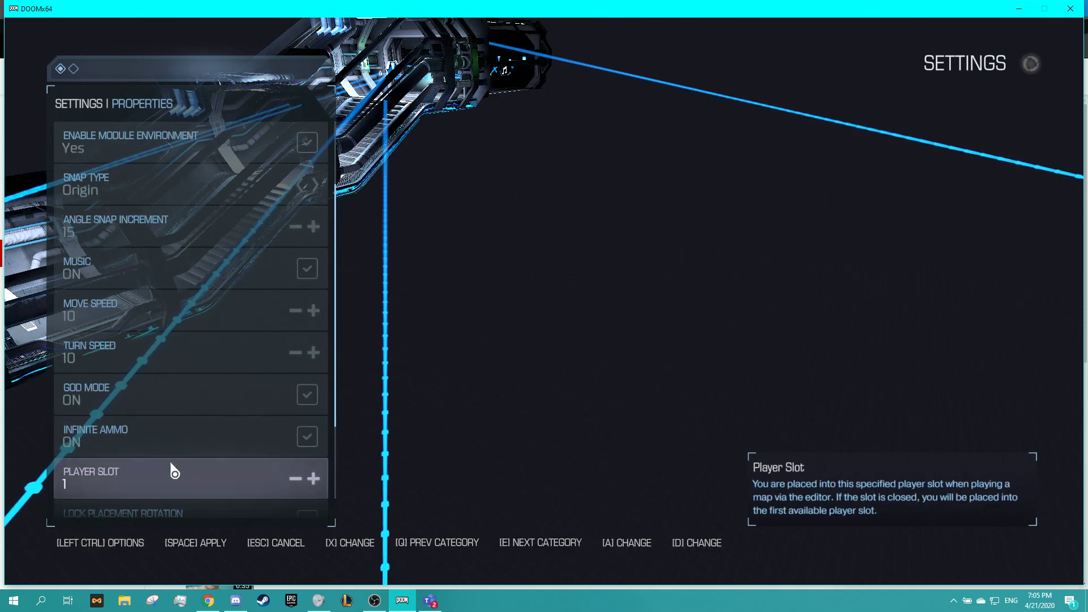
{"action": "left_click", "coordinate": [190, 399]}
{"action": "key", "text": "space"}
{"action": "key", "text": "Escape"}
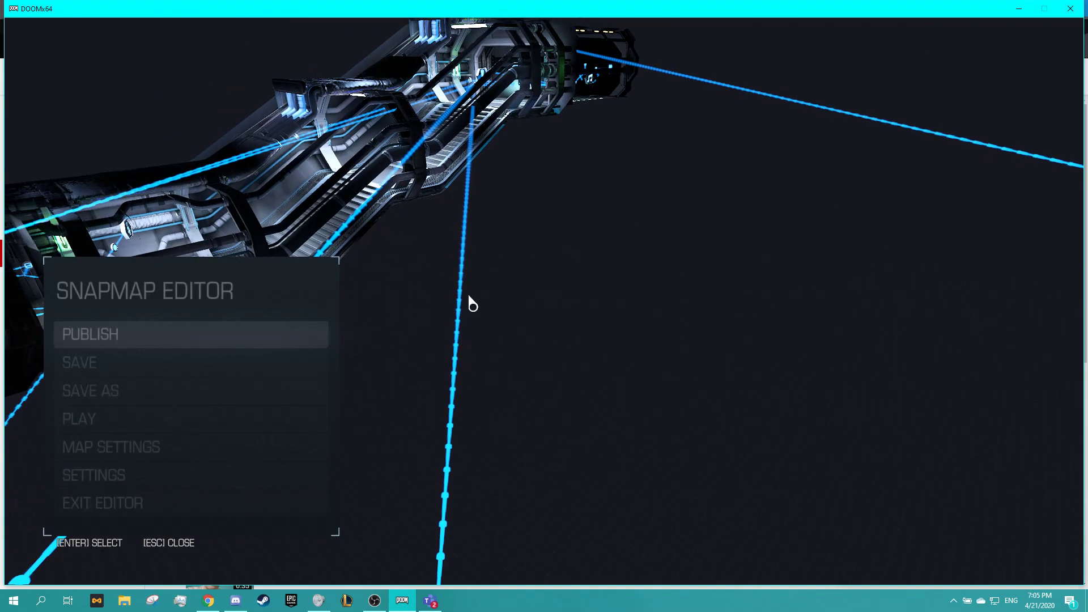
{"action": "key", "text": "Escape"}
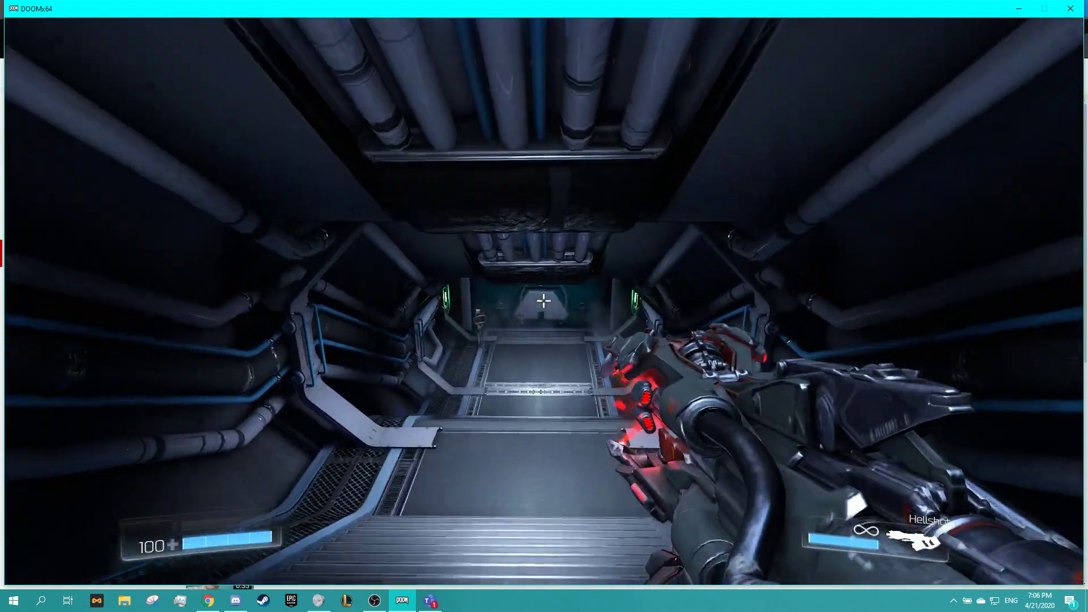
Playtest the corridor again, open the door To Lower Section at the Door Lock terminal and approach the BFG
{"action": "key", "text": "w"}
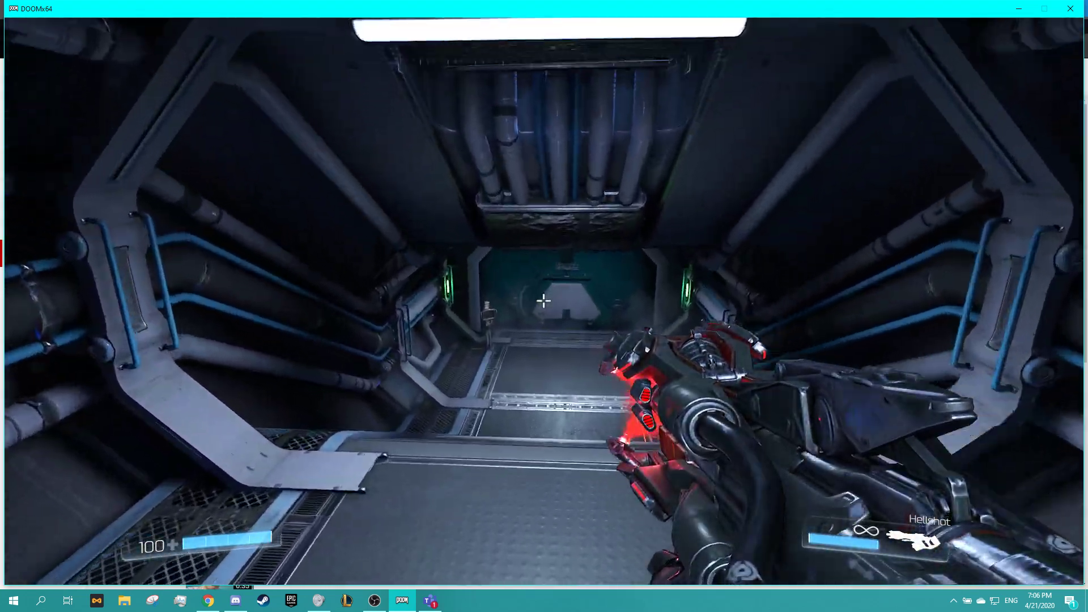
{"action": "key", "text": "space"}
{"action": "key", "text": "w"}
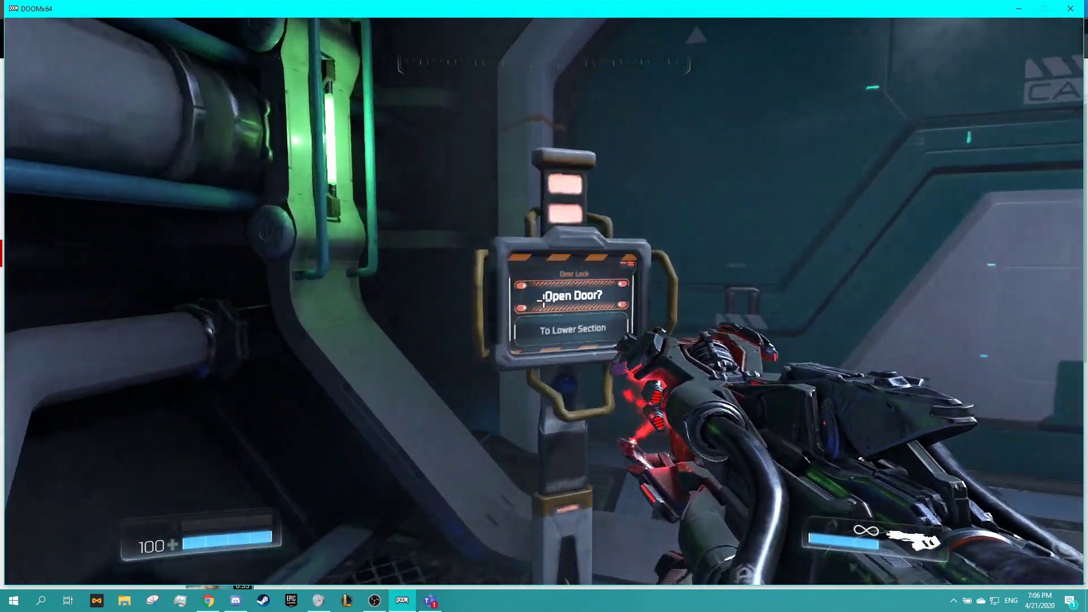
{"action": "key", "text": "e"}
{"action": "key", "text": "w"}
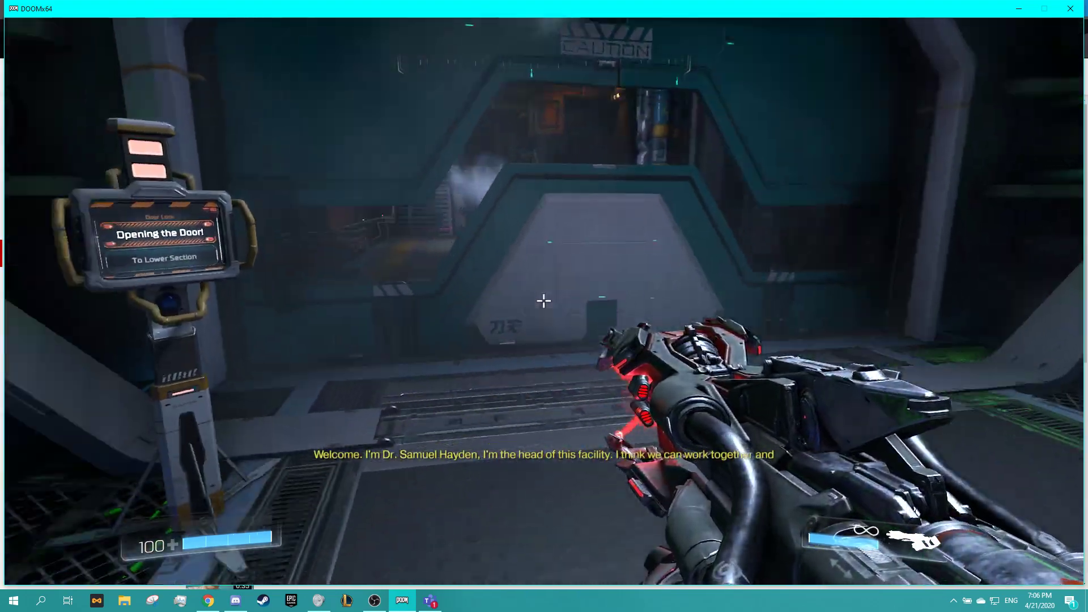
{"action": "key", "text": "w"}
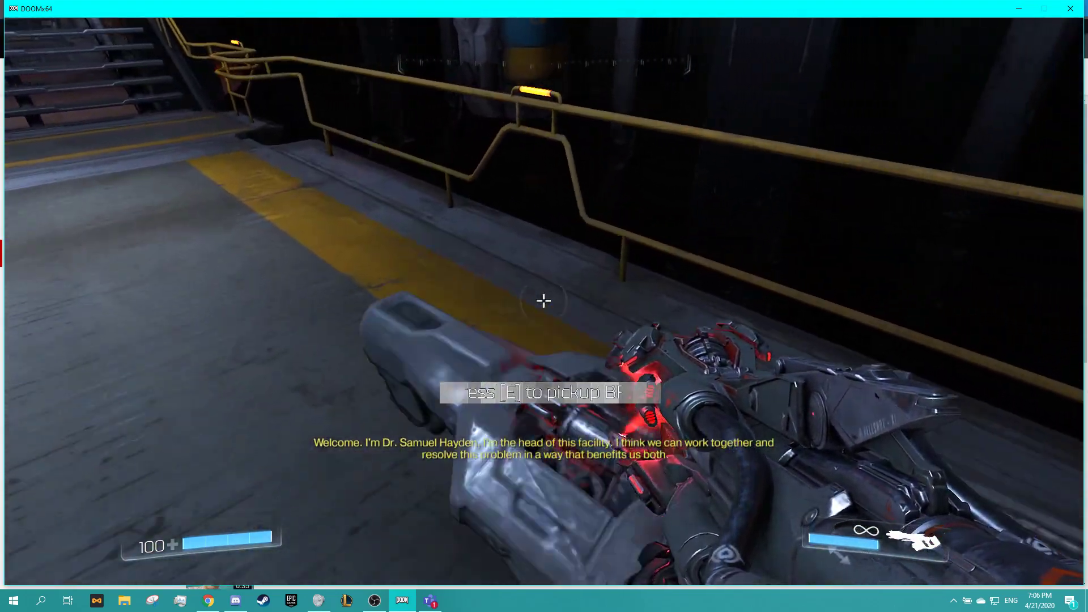
Switch weapons beside the BFG on the walkway, then pick up the BFG
{"action": "key", "text": "q"}
{"action": "key", "text": "q"}
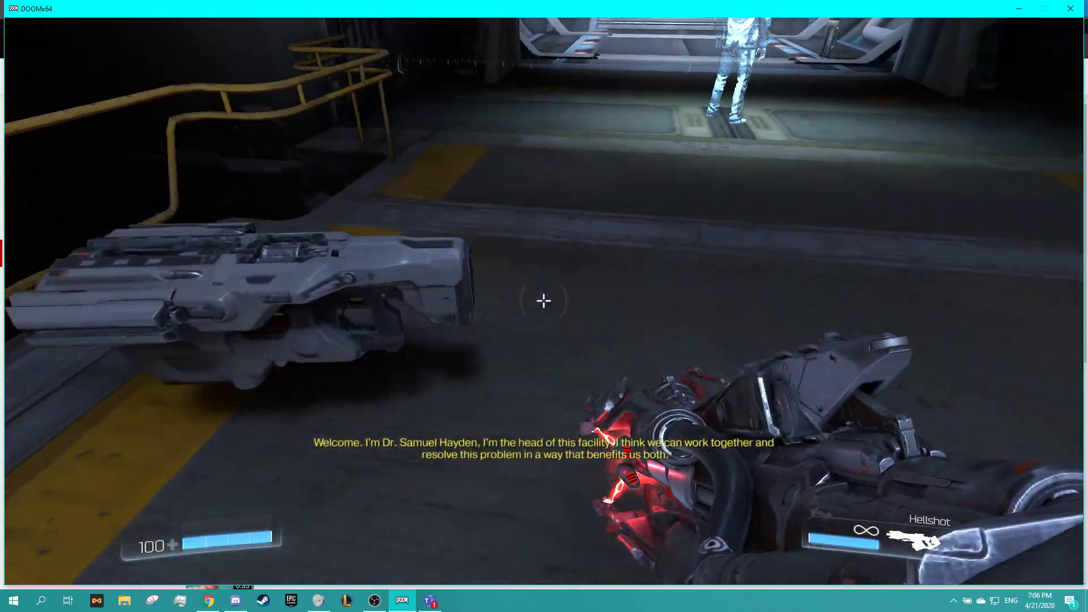
{"action": "key", "text": "e"}
{"action": "key", "text": "q"}
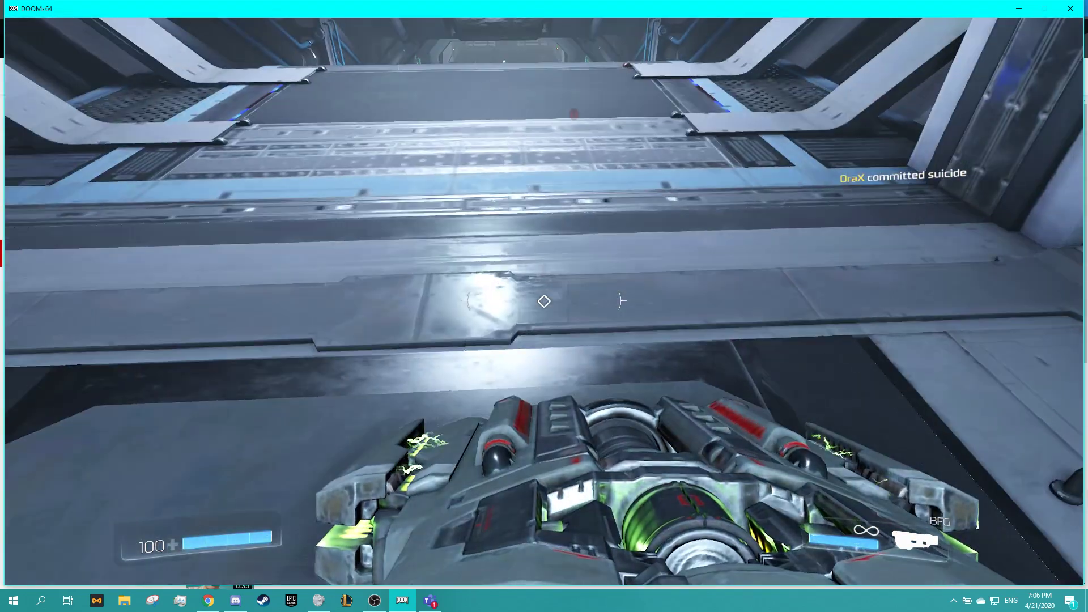
Cycle through the Combat Shotgun, Hellshot and BFG after respawning to check the kept inventory
{"action": "key", "text": "q"}
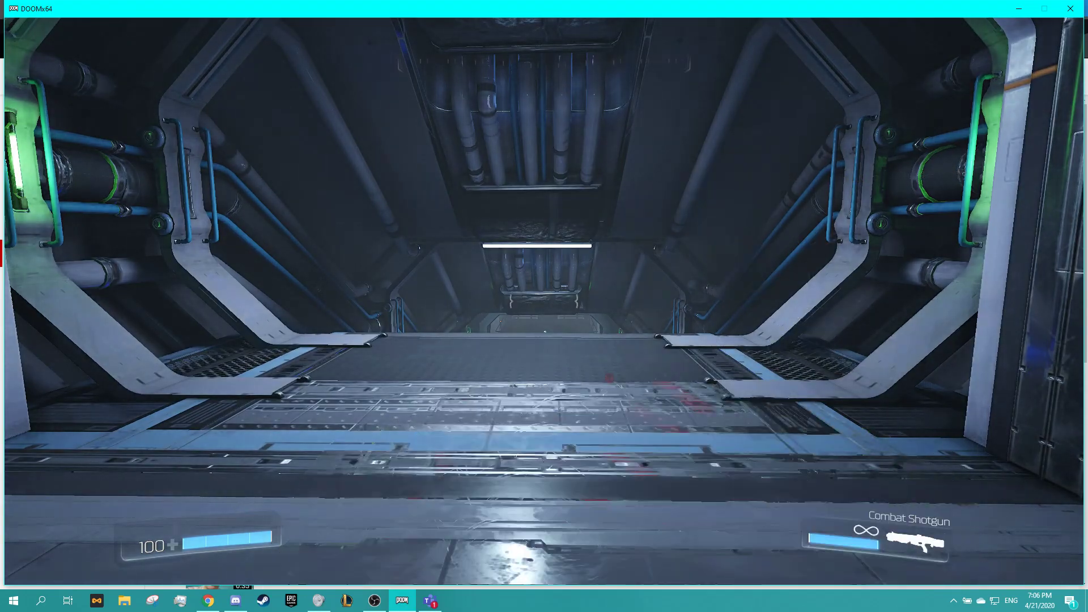
{"action": "key", "text": "w"}
{"action": "scroll", "coordinate": [544, 301], "scroll_direction": "down", "scroll_amount": 3}
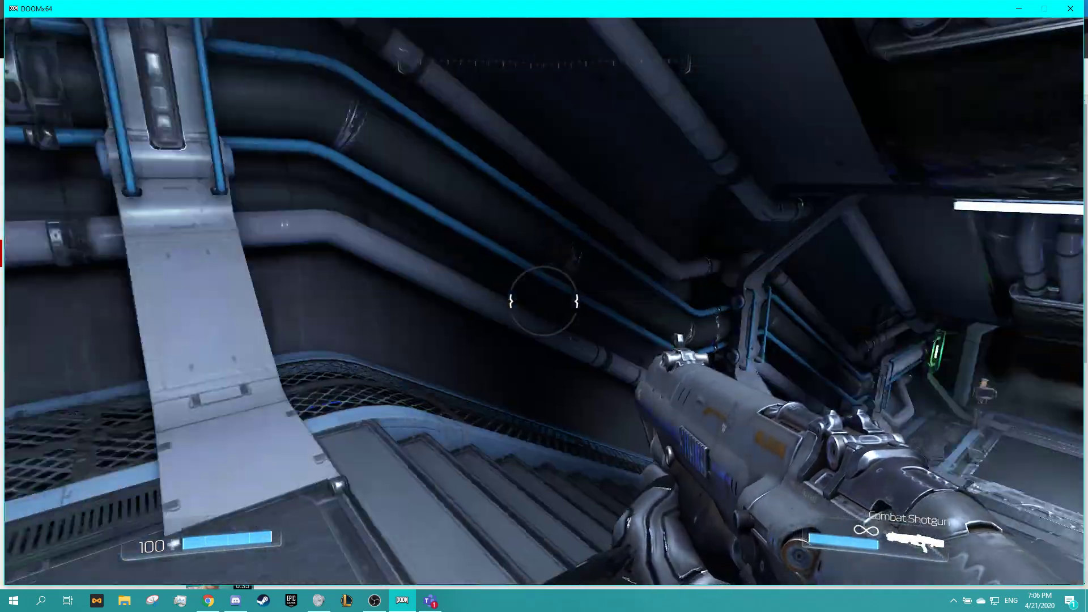
{"action": "scroll", "coordinate": [544, 301], "scroll_direction": "down", "scroll_amount": 1}
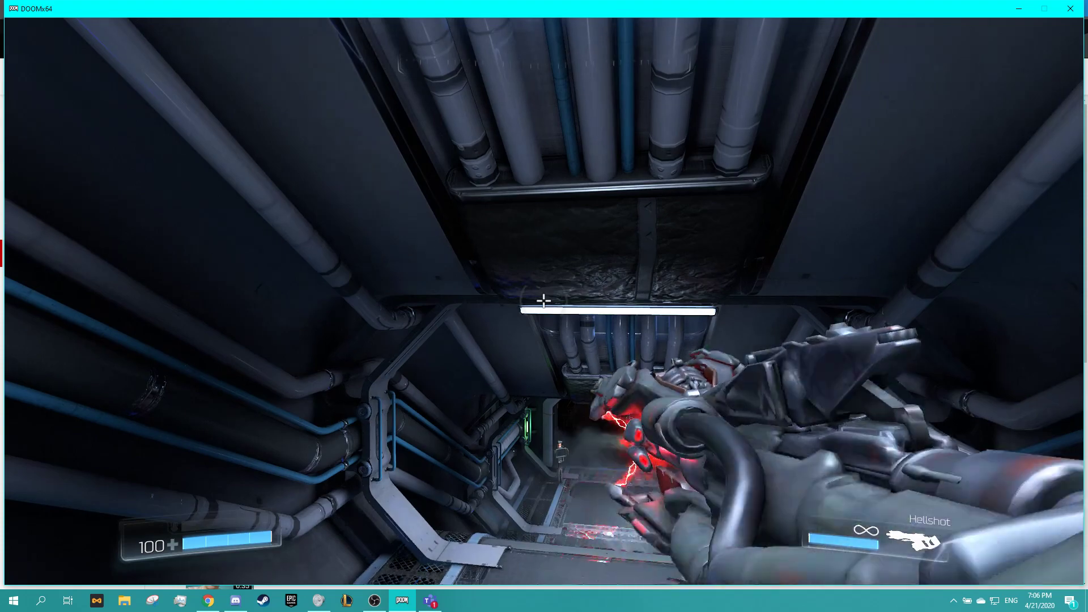
{"action": "scroll", "coordinate": [544, 301], "scroll_direction": "down", "scroll_amount": 1}
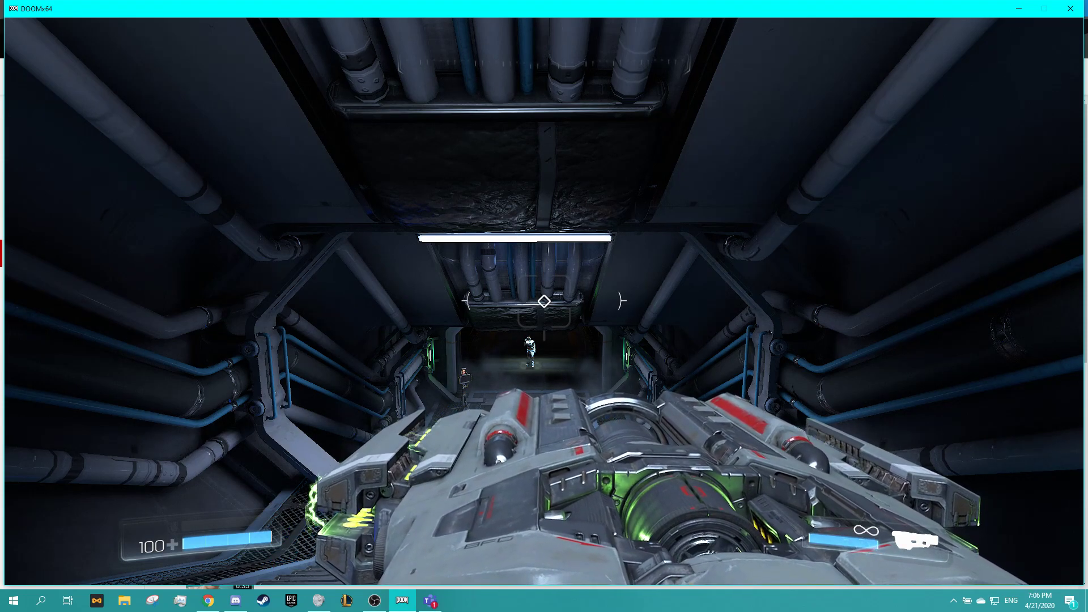
Go down the corridor to the opened door, fire the BFG through it and pause the playtest
{"action": "key", "text": "w"}
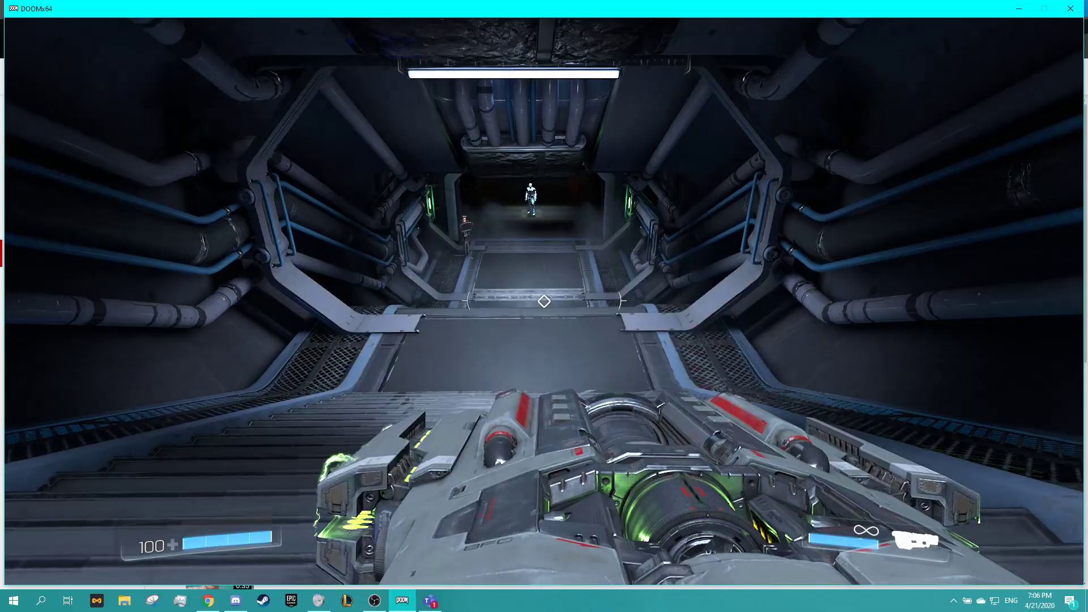
{"action": "key", "text": "Tab"}
{"action": "key", "text": "Tab"}
{"action": "key", "text": "w"}
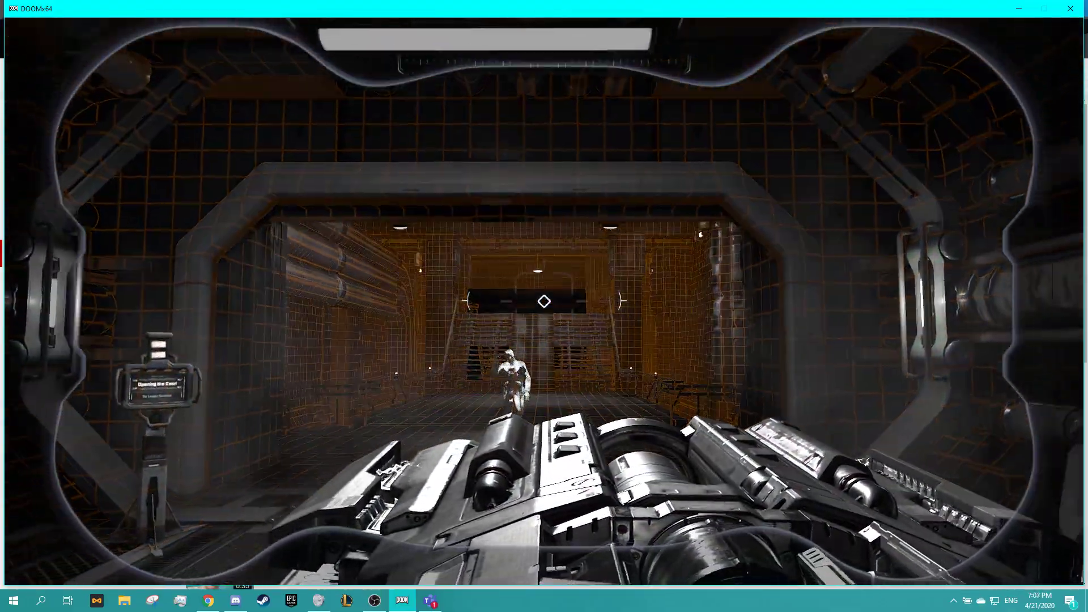
{"action": "left_click", "coordinate": [544, 300]}
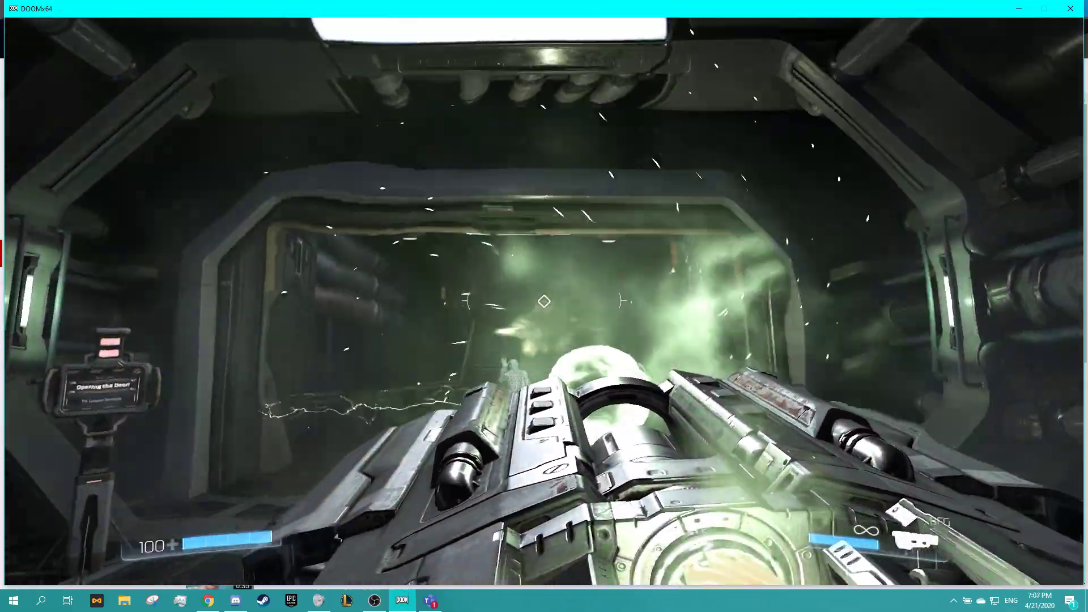
{"action": "key", "text": "w"}
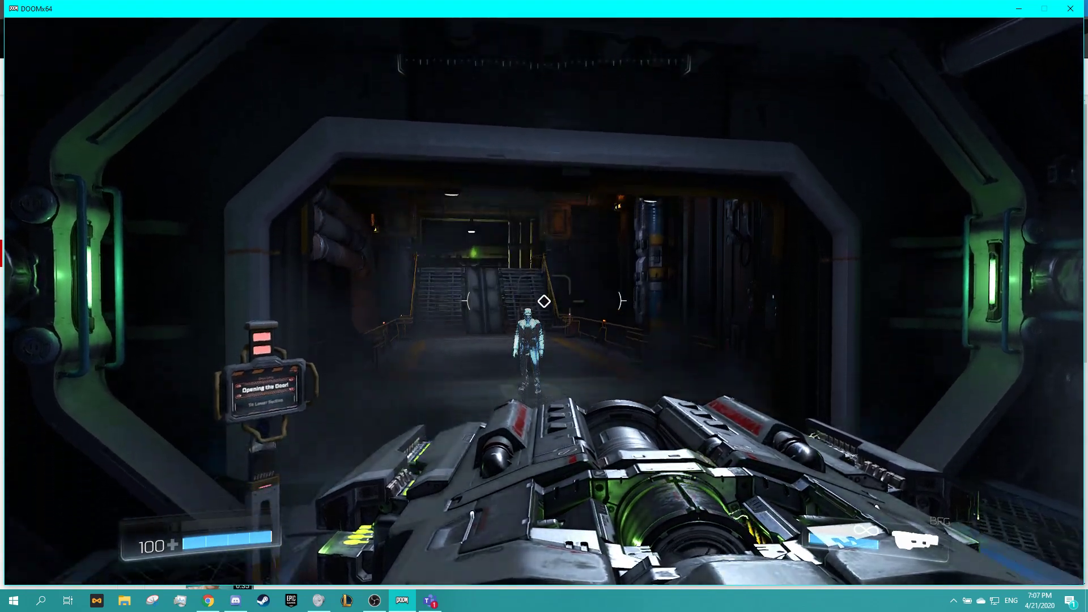
{"action": "key", "text": "Escape"}
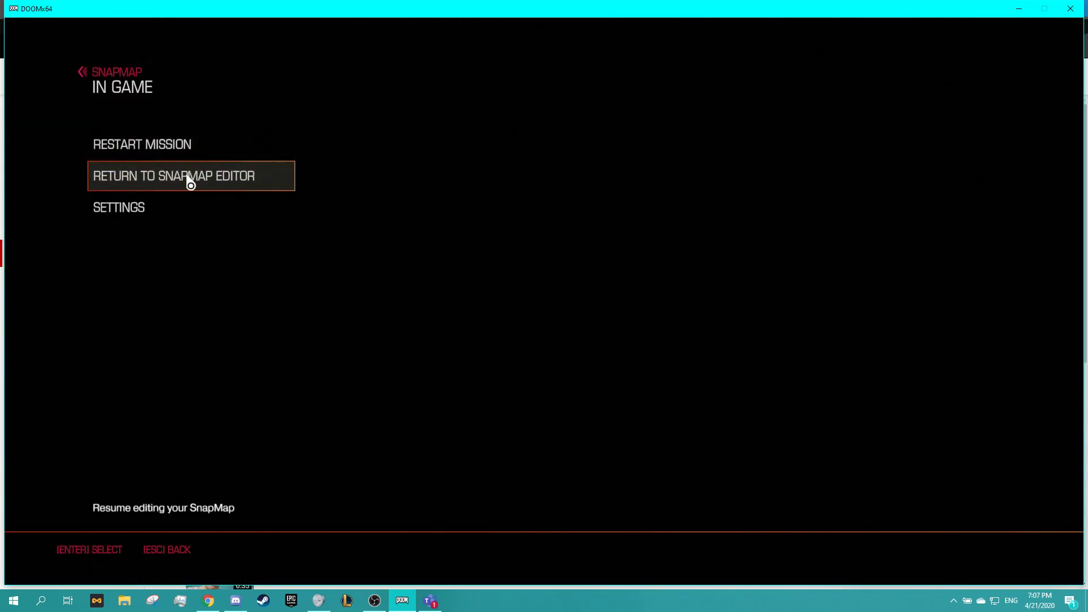